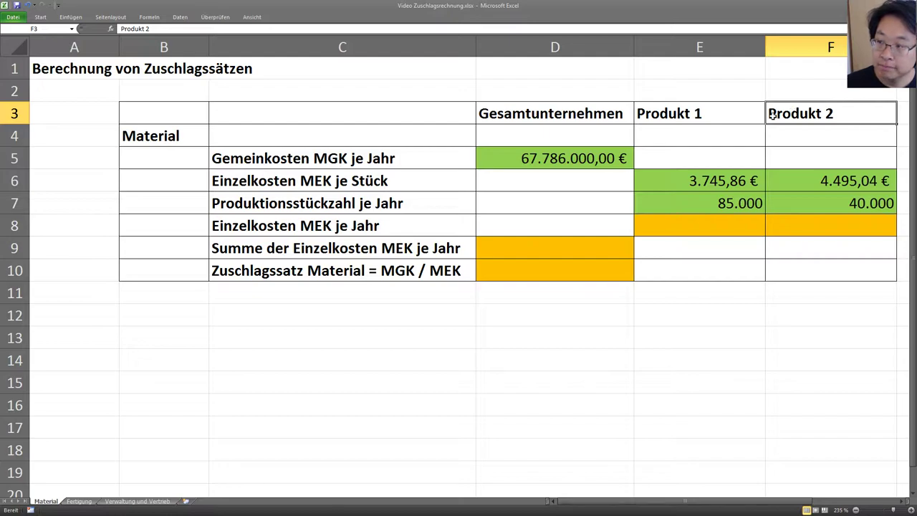
Step: Examine the green input cells and the orange calculation cells of the Material table for the whole company and both products
{"action": "left_click", "coordinate": [581, 164]}
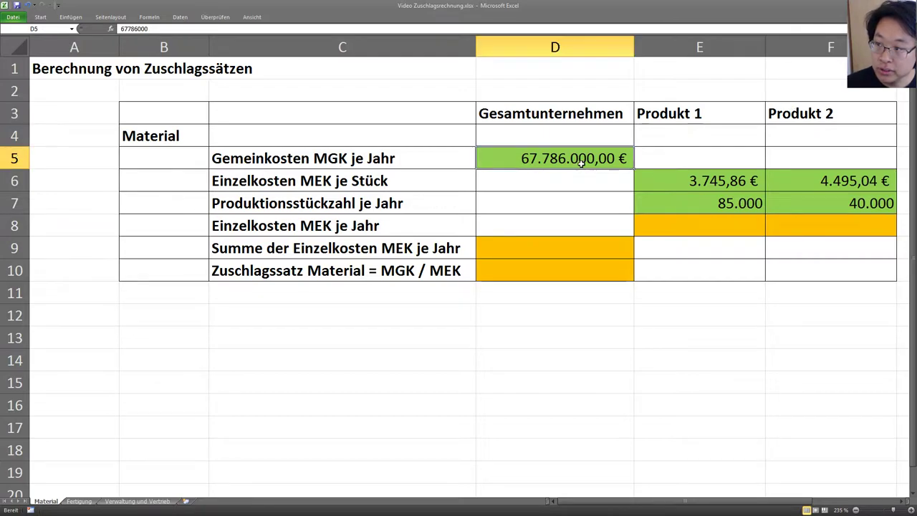
{"action": "left_click", "coordinate": [694, 183]}
{"action": "left_click", "coordinate": [807, 184]}
{"action": "left_click", "coordinate": [750, 203]}
{"action": "left_click", "coordinate": [794, 207]}
{"action": "left_click", "coordinate": [725, 233]}
{"action": "left_click", "coordinate": [774, 226]}
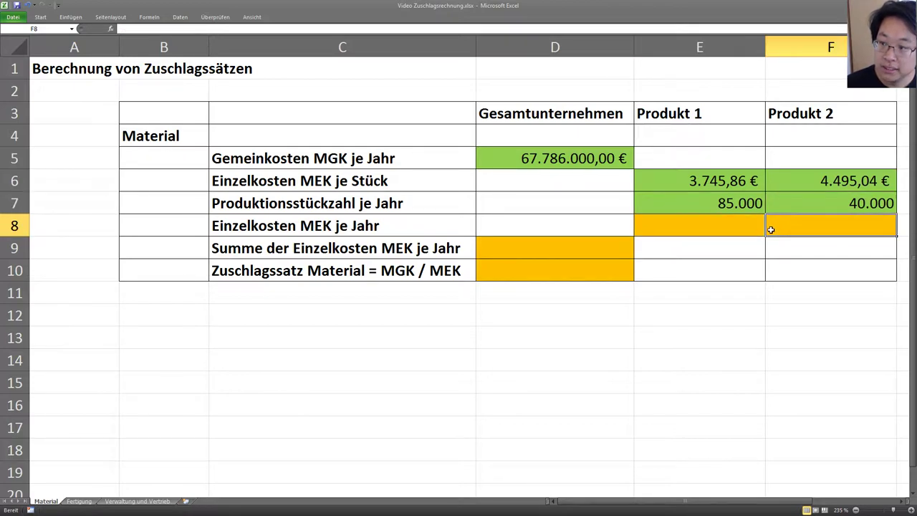
{"action": "left_click", "coordinate": [610, 250]}
{"action": "left_click", "coordinate": [602, 276]}
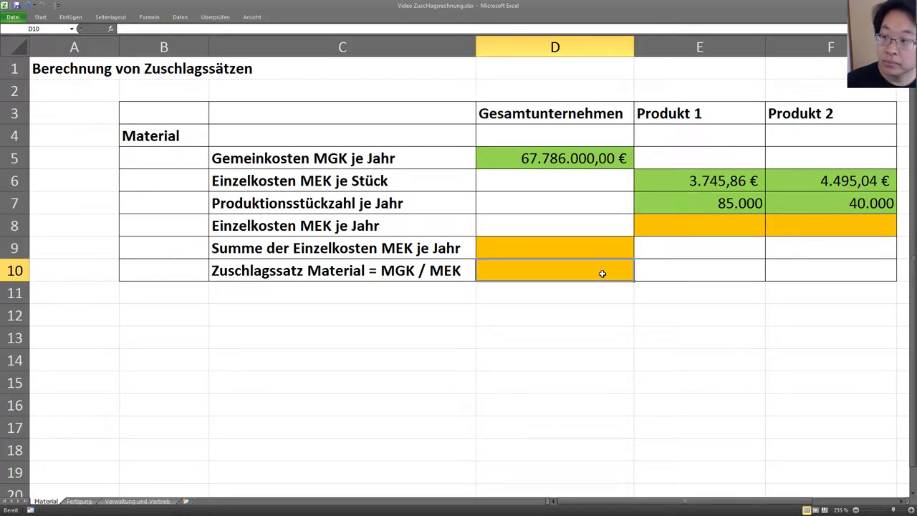
{"action": "left_click", "coordinate": [604, 254]}
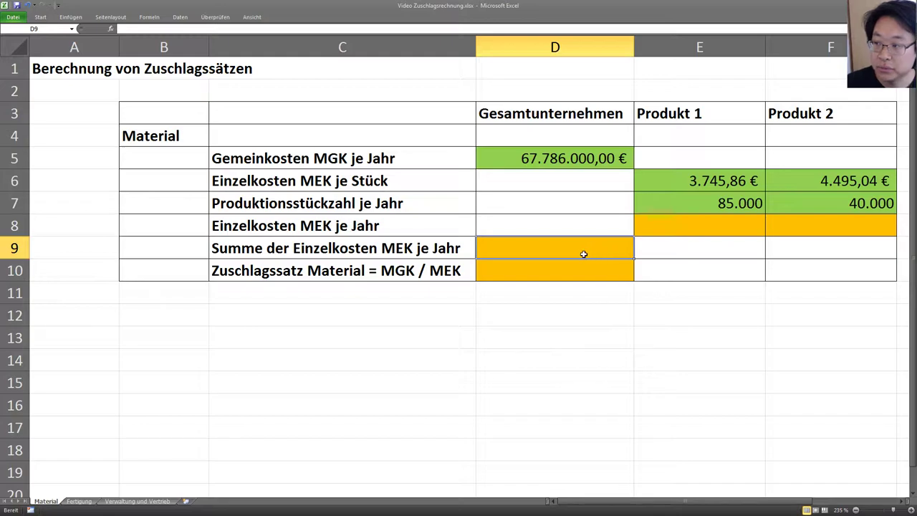
{"action": "left_click", "coordinate": [566, 267]}
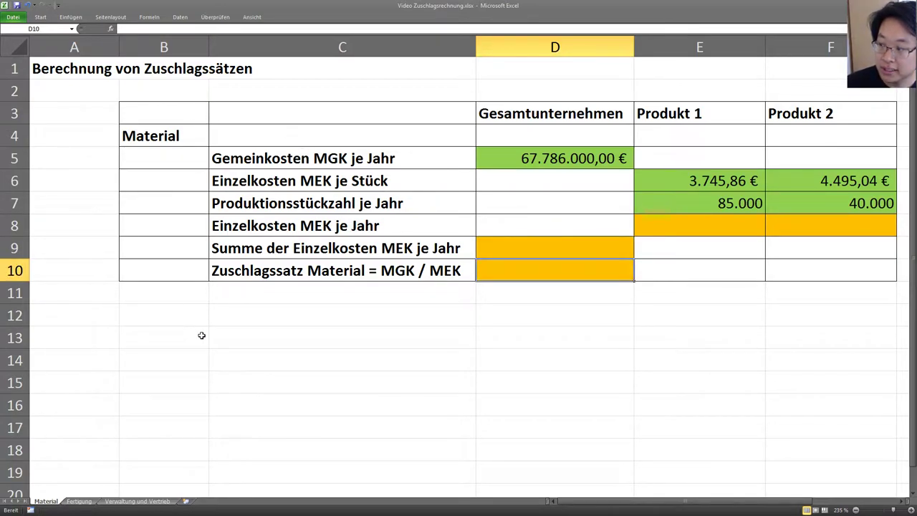
Step: Look through the Fertigung and Verwaltung und Vertrieb sheets, and return to the Material sheet
{"action": "left_click", "coordinate": [164, 141]}
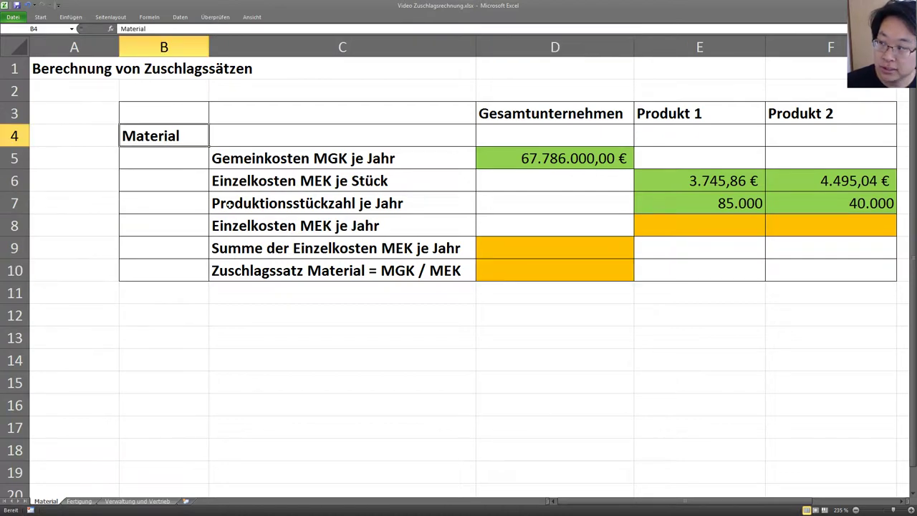
{"action": "left_click", "coordinate": [80, 501]}
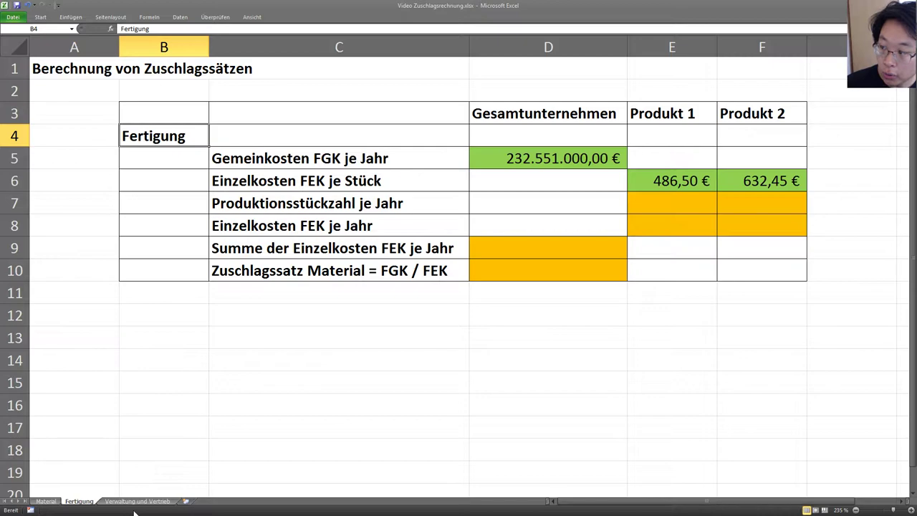
{"action": "left_click", "coordinate": [138, 501]}
{"action": "left_click", "coordinate": [164, 141]}
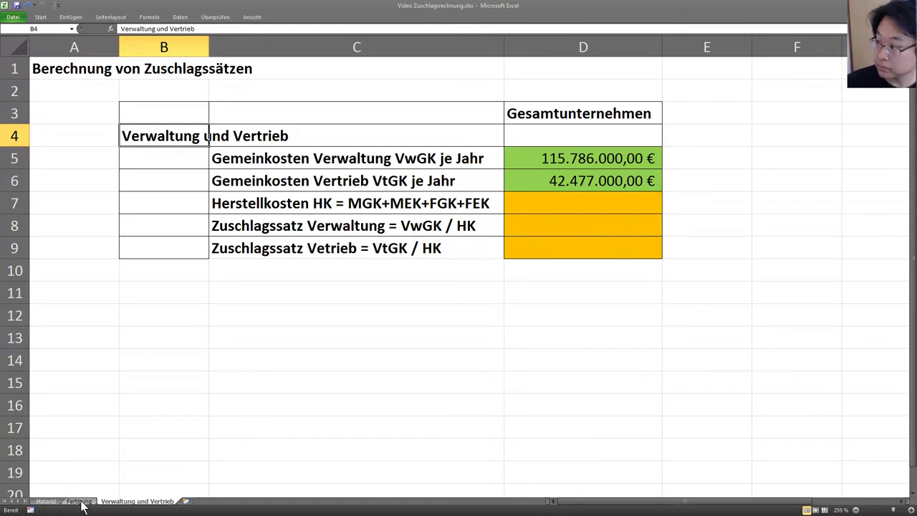
{"action": "left_click", "coordinate": [47, 501]}
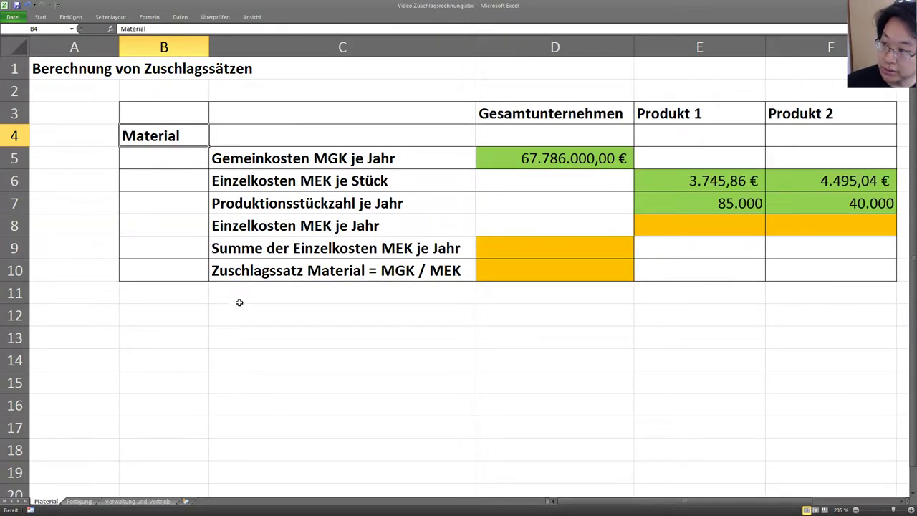
Step: Review the yearly material overheads plus each product's MEK per piece and production quantity, comparing the per-piece and per-year cost rows
{"action": "left_click", "coordinate": [568, 162]}
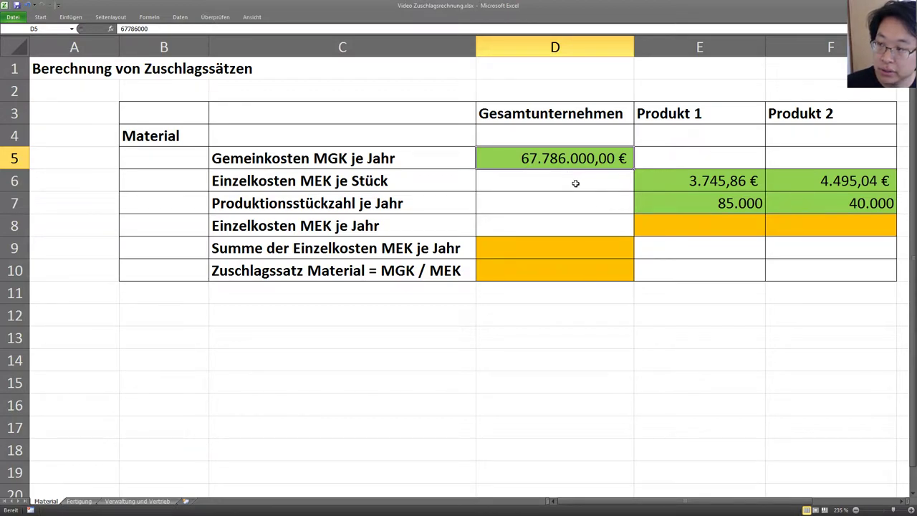
{"action": "left_click", "coordinate": [698, 116]}
{"action": "left_click", "coordinate": [705, 182]}
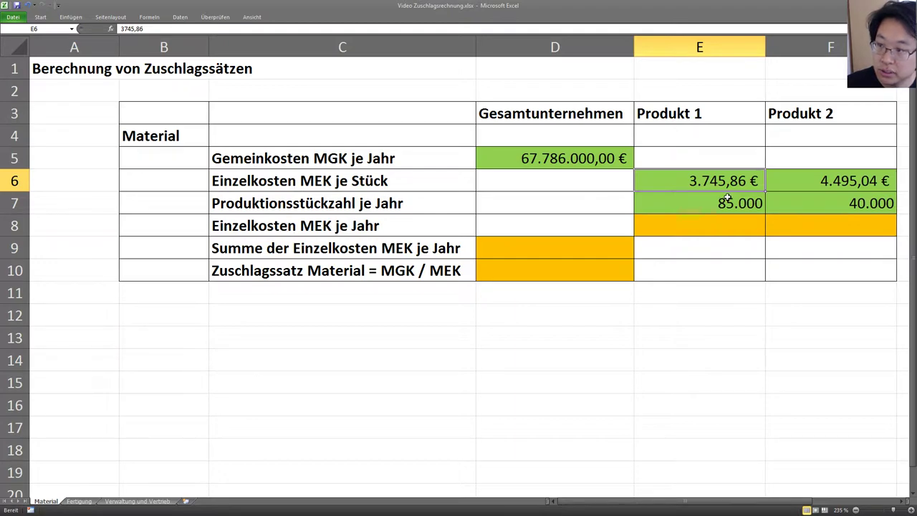
{"action": "left_click", "coordinate": [825, 188]}
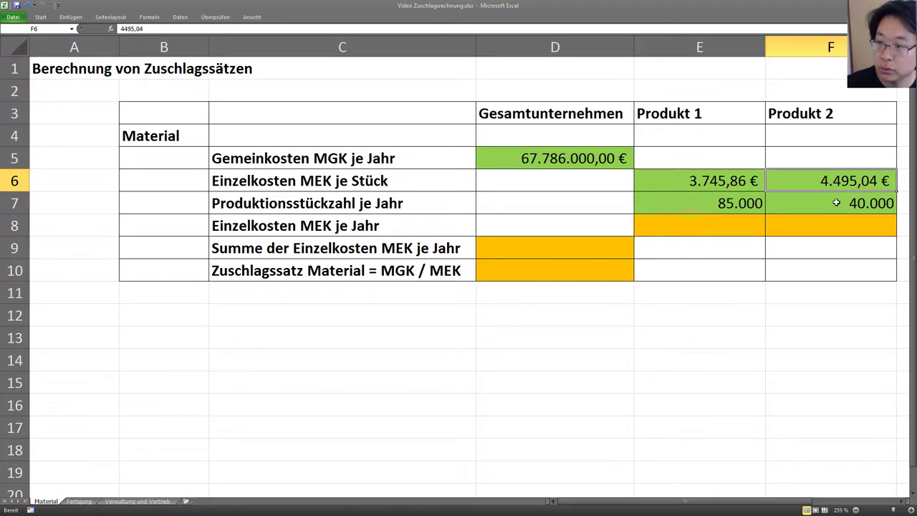
{"action": "left_click", "coordinate": [719, 205]}
{"action": "left_click", "coordinate": [789, 208]}
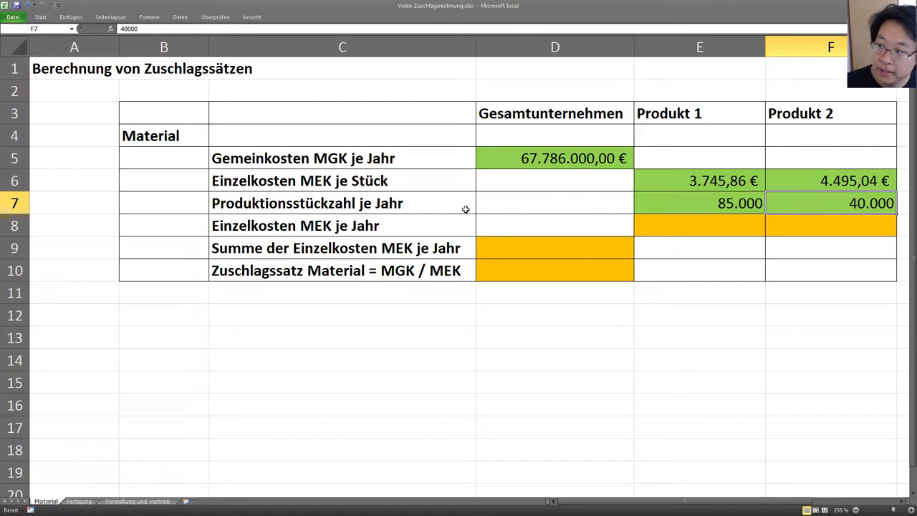
{"action": "left_click", "coordinate": [442, 180]}
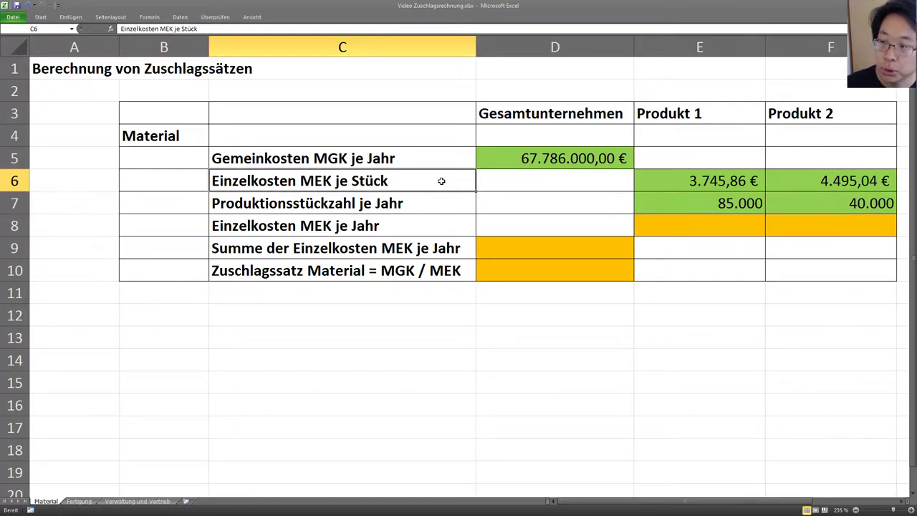
{"action": "left_click", "coordinate": [393, 230]}
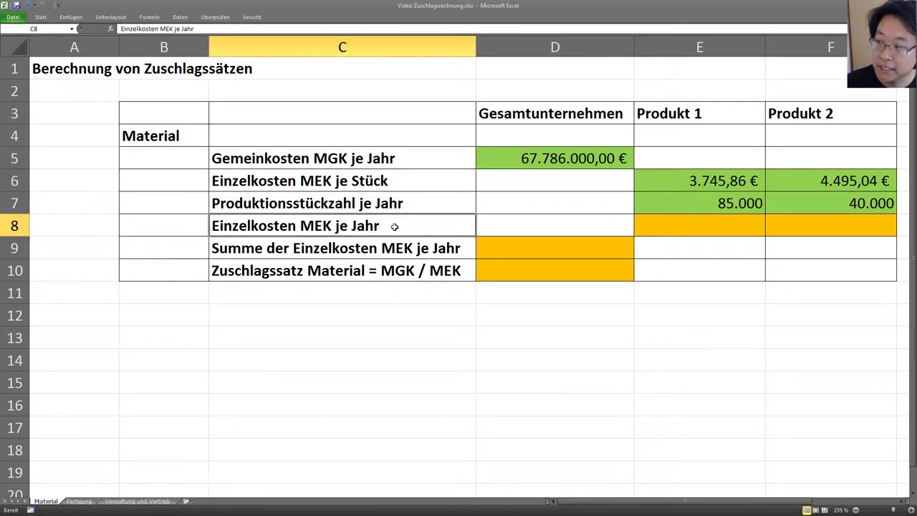
Step: Calculate Produkt 1's yearly Einzelkosten MEK in E8 with the formula =E6*E7
{"action": "left_click", "coordinate": [714, 223]}
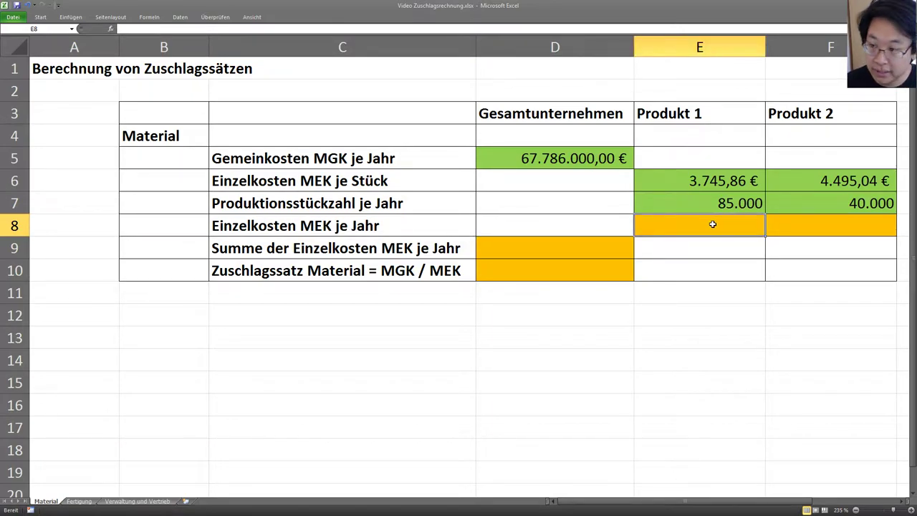
{"action": "type", "text": "="}
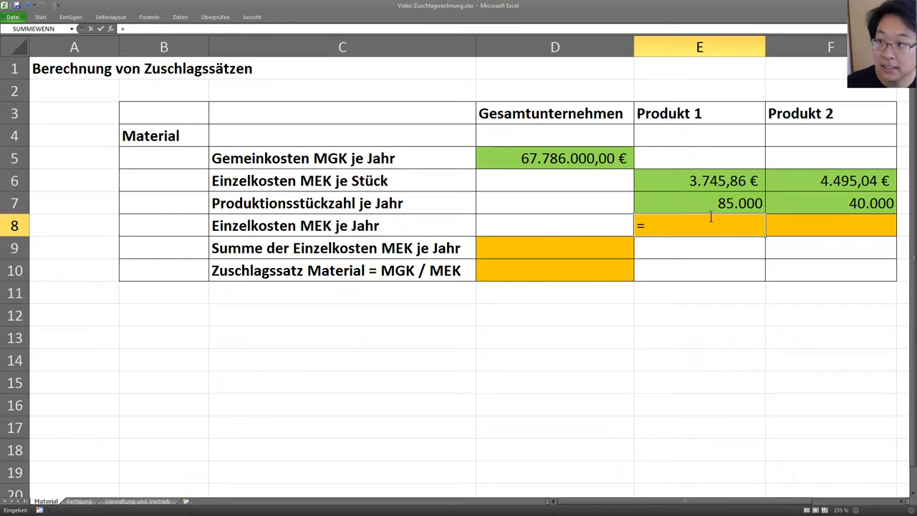
{"action": "left_click", "coordinate": [707, 181]}
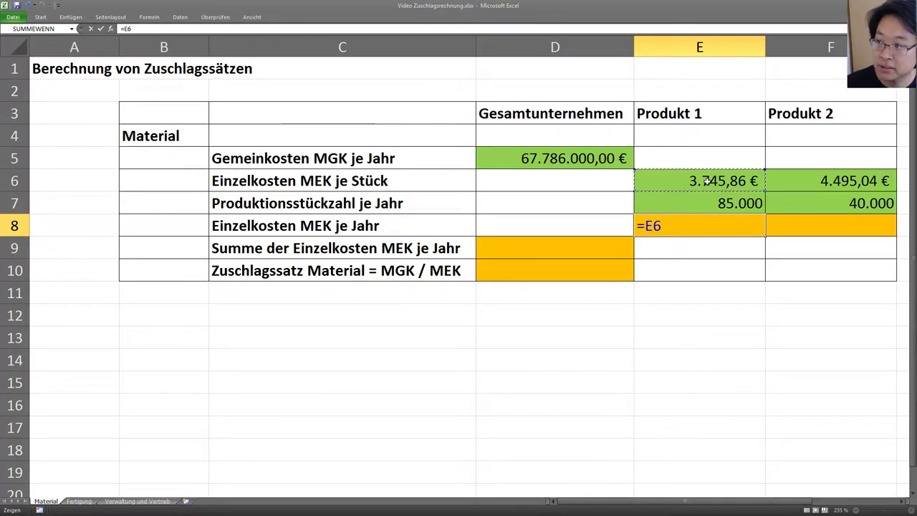
{"action": "type", "text": "*"}
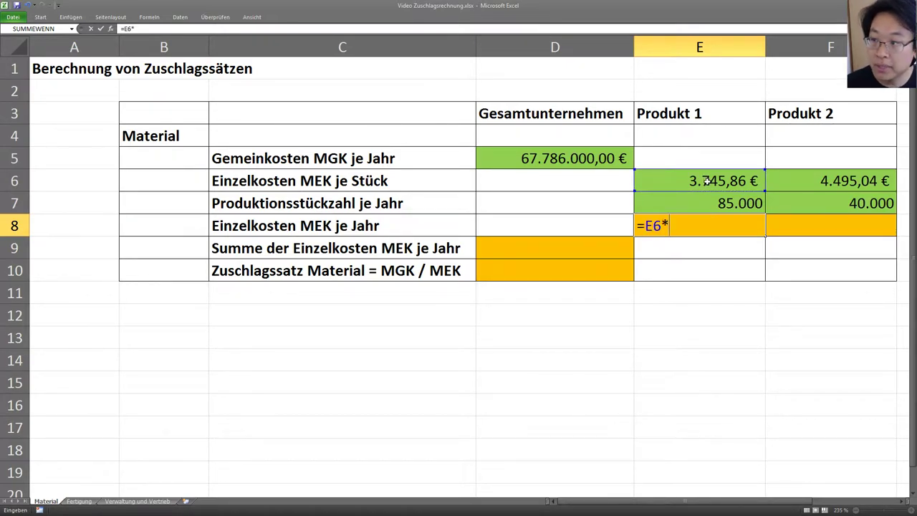
{"action": "left_click", "coordinate": [717, 203]}
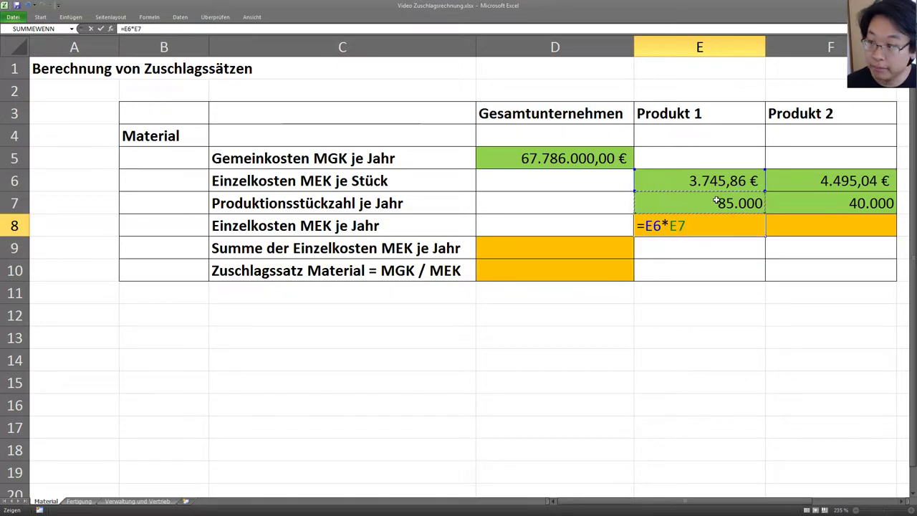
{"action": "key", "text": "Return"}
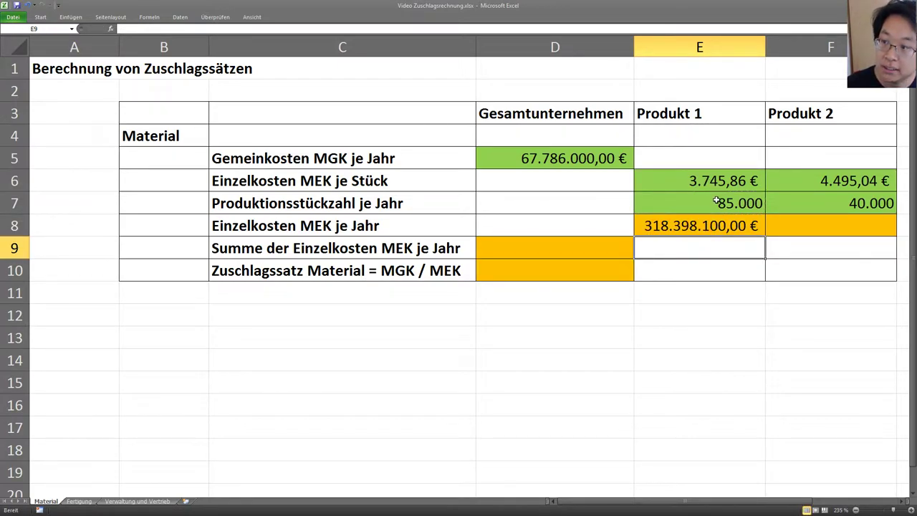
Step: Fill the yearly Einzelkosten MEK formula from E8 across to F8 for Produkt 2 and check the copied formula
{"action": "left_click", "coordinate": [794, 227]}
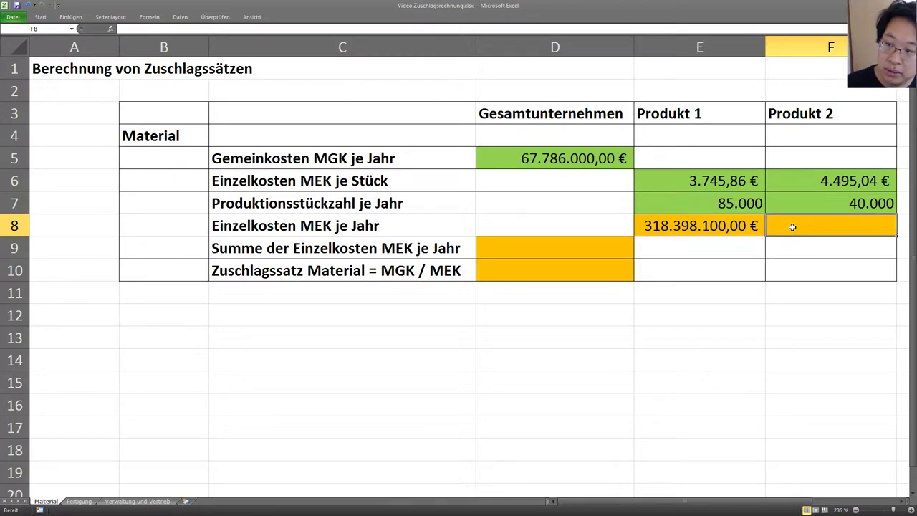
{"action": "left_click", "coordinate": [732, 225]}
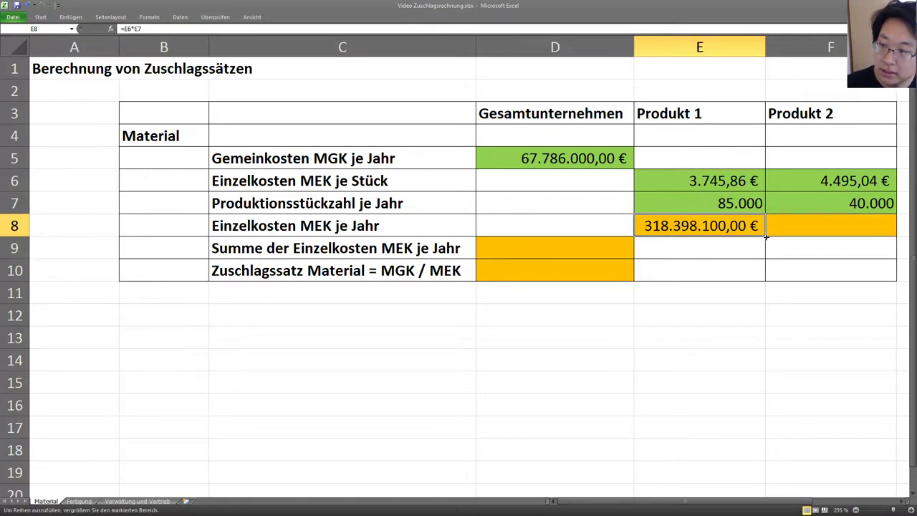
{"action": "mouse_move", "coordinate": [824, 233]}
{"action": "left_mouse_down"}
{"action": "mouse_move", "coordinate": [848, 232]}
{"action": "mouse_move", "coordinate": [831, 234]}
{"action": "left_mouse_up"}
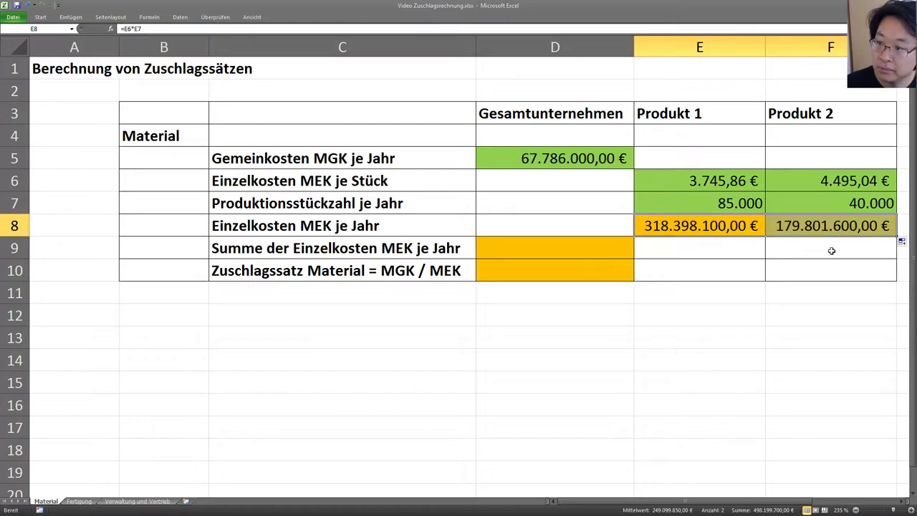
{"action": "left_click", "coordinate": [826, 227]}
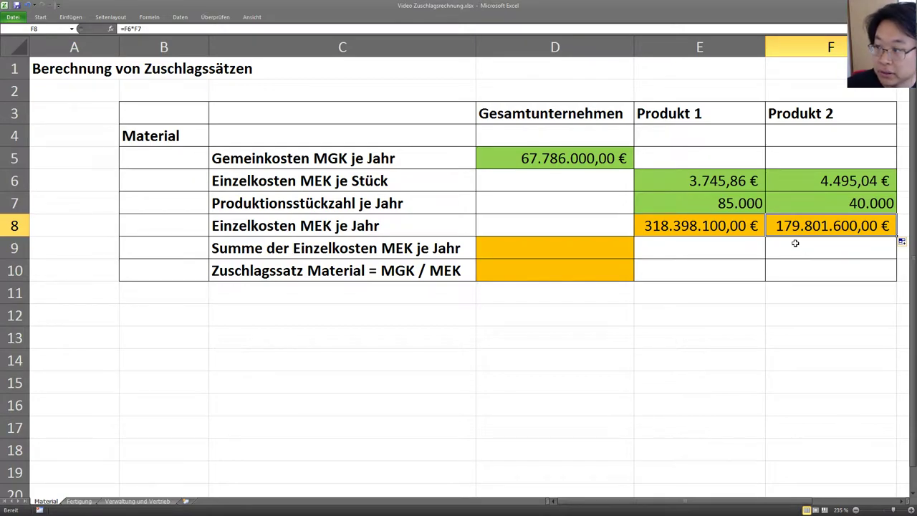
Step: Calculate the sum of the yearly Einzelkosten MEK in D9 with the formula =E8+F8
{"action": "left_click", "coordinate": [608, 247]}
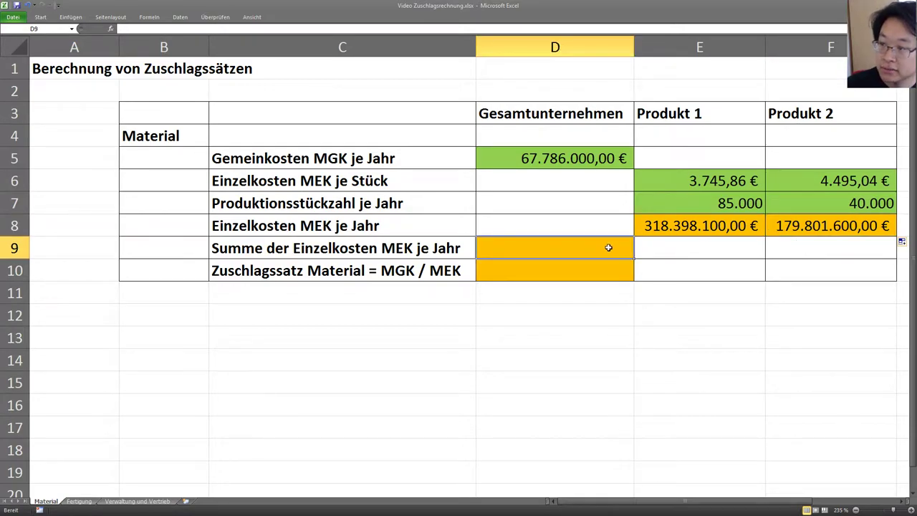
{"action": "type", "text": "="}
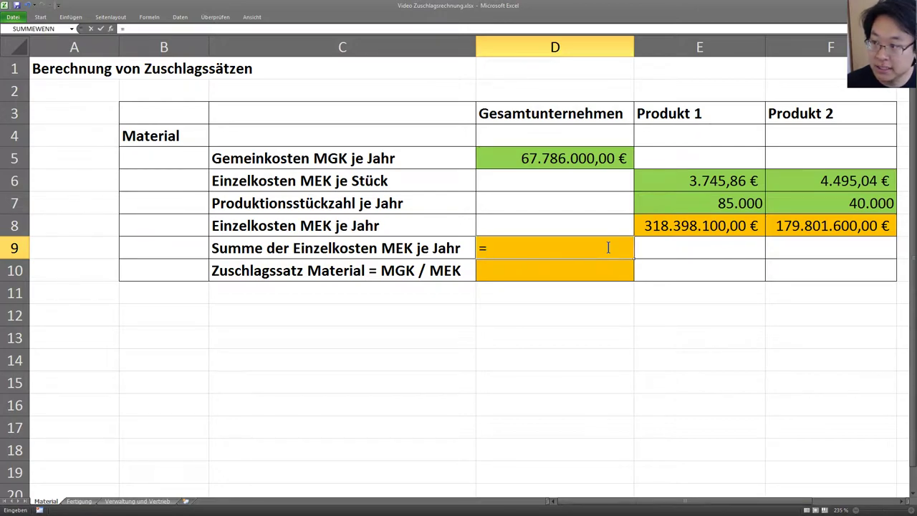
{"action": "left_click", "coordinate": [657, 227]}
{"action": "type", "text": "+"}
{"action": "left_click", "coordinate": [793, 227]}
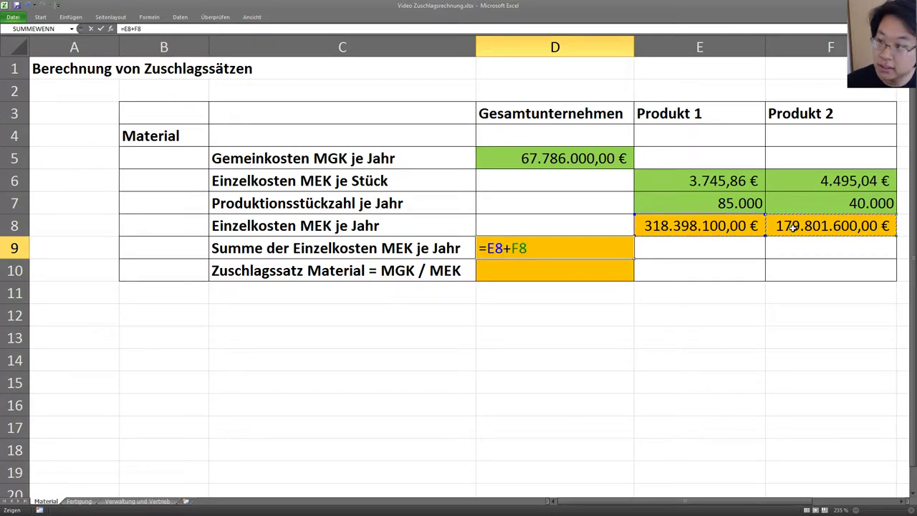
{"action": "key", "text": "Return"}
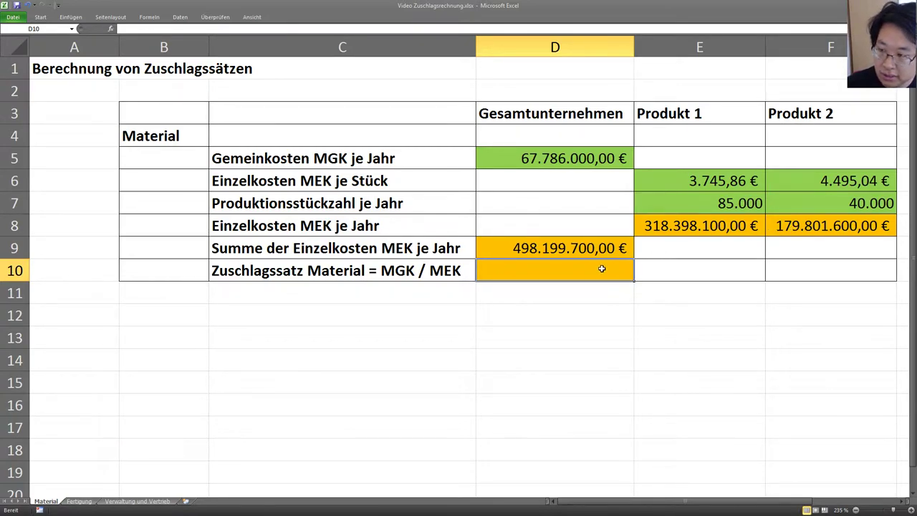
Step: Calculate the Zuschlagssatz Material in D10 with the formula =D5/D9
{"action": "type", "text": "="}
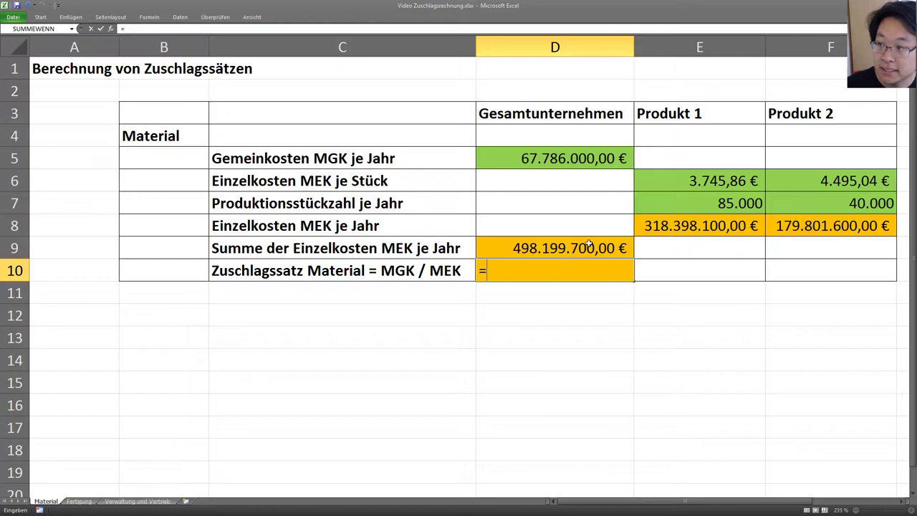
{"action": "left_click", "coordinate": [574, 160]}
{"action": "type", "text": "/"}
{"action": "left_click", "coordinate": [569, 245]}
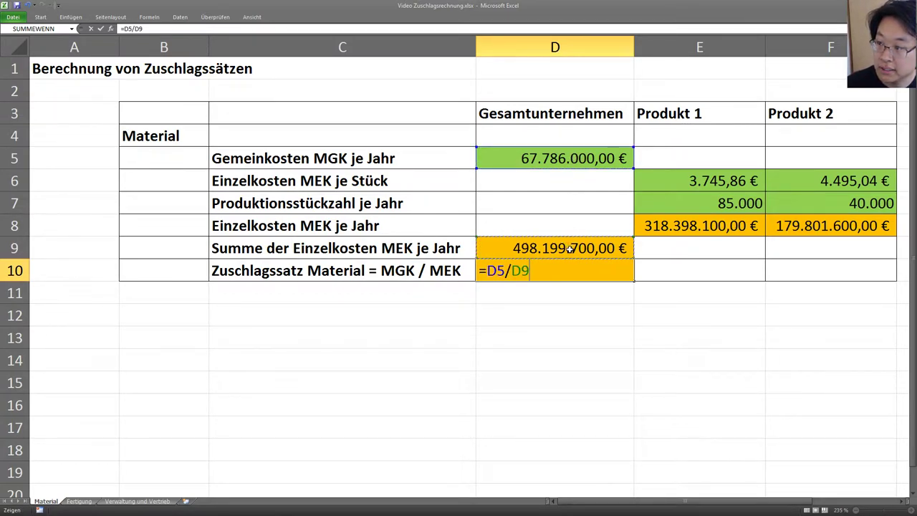
{"action": "key", "text": "Return"}
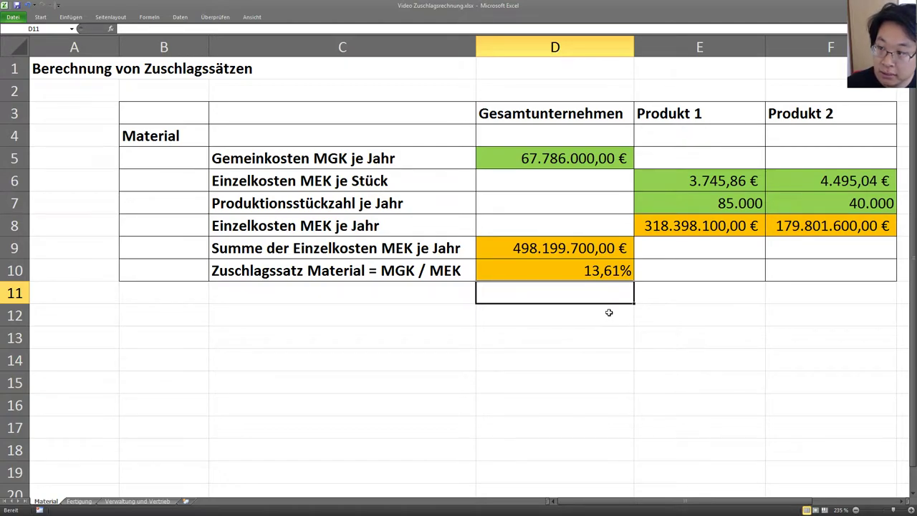
{"action": "left_click", "coordinate": [718, 224]}
{"action": "left_click", "coordinate": [787, 225]}
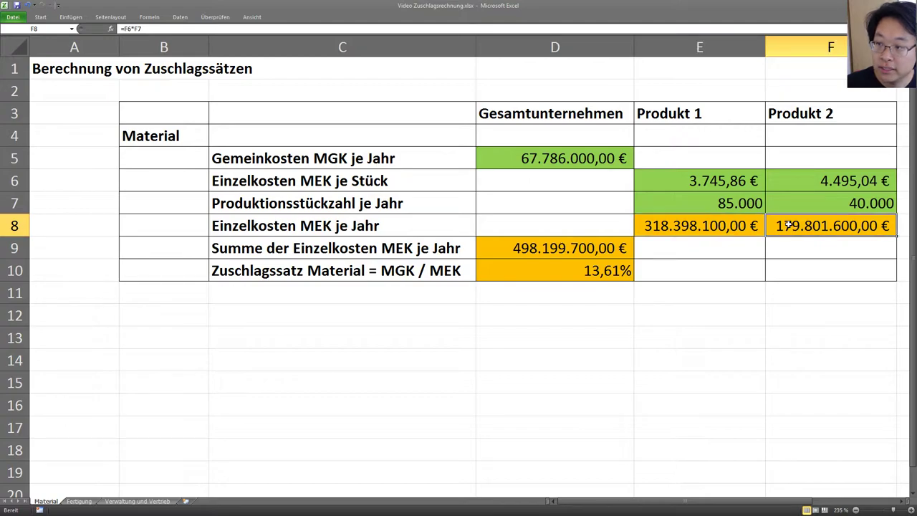
{"action": "left_click", "coordinate": [732, 227]}
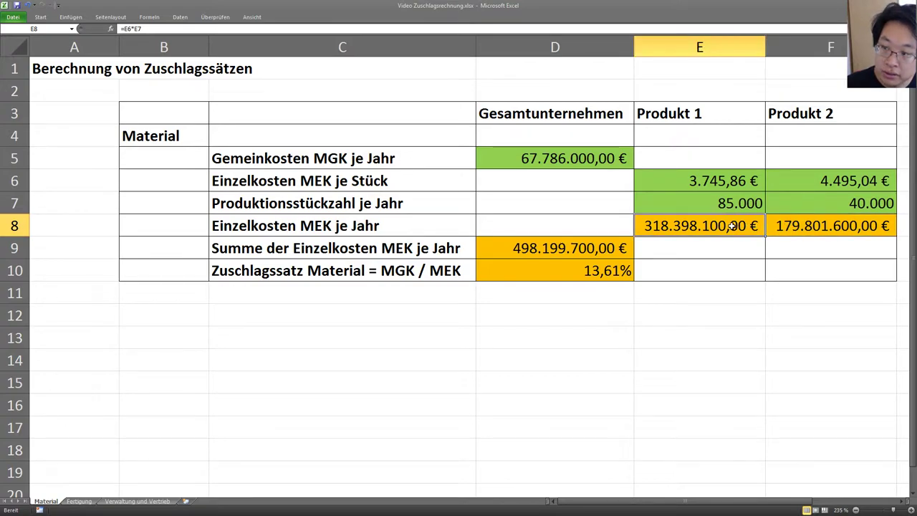
{"action": "right_click", "coordinate": [689, 226]}
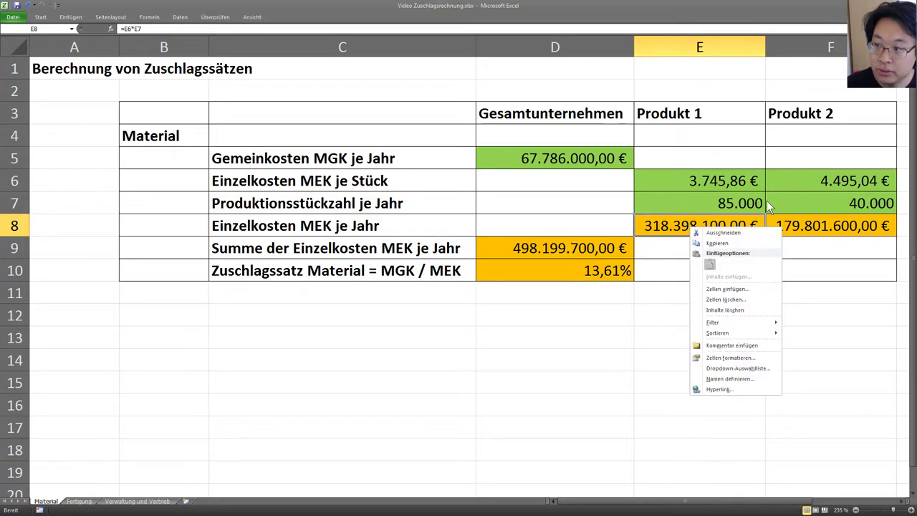
{"action": "key", "text": "Escape"}
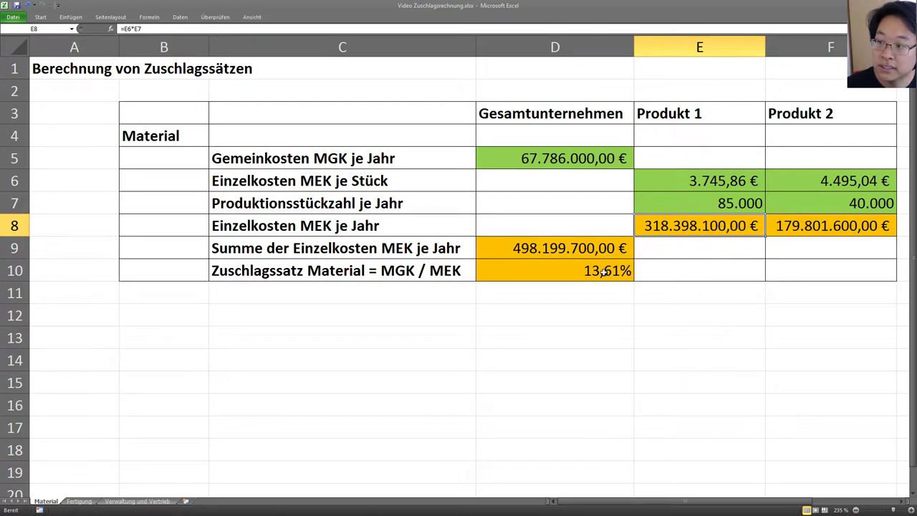
Step: Inspect the number format options for the Zuschlagssatz Material in D10, previewing the Währung and Zahl categories without applying them
{"action": "left_click", "coordinate": [600, 272]}
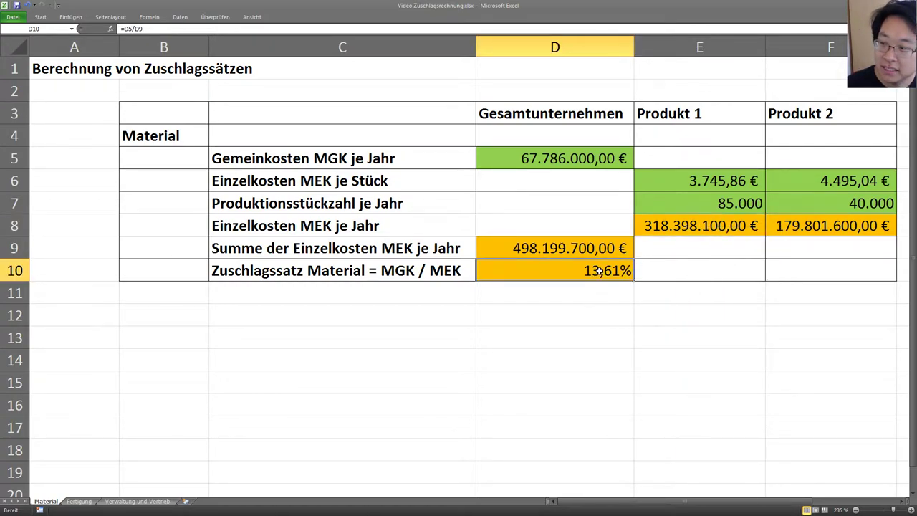
{"action": "right_click", "coordinate": [601, 273]}
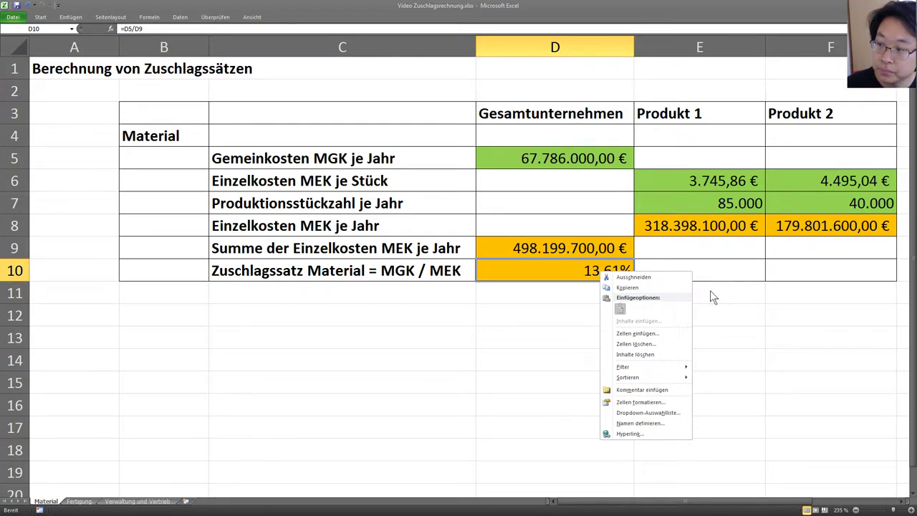
{"action": "left_click", "coordinate": [549, 269]}
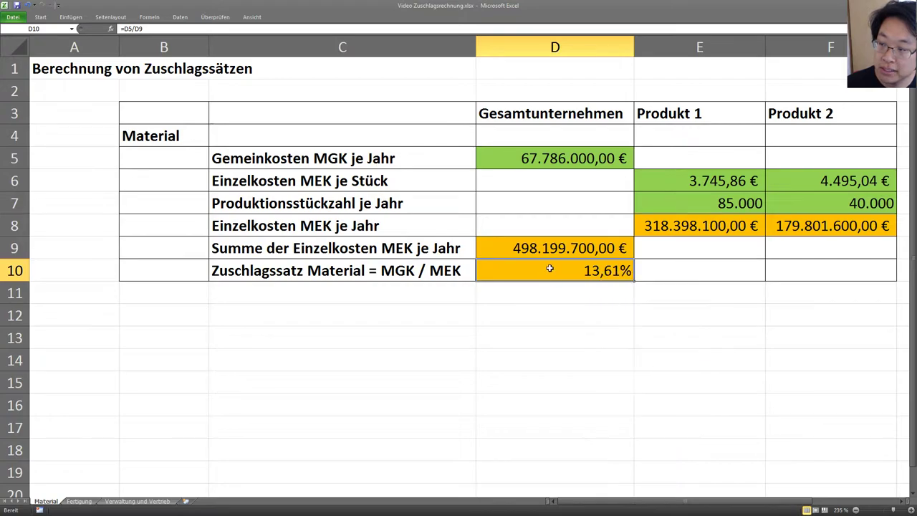
{"action": "right_click", "coordinate": [582, 270]}
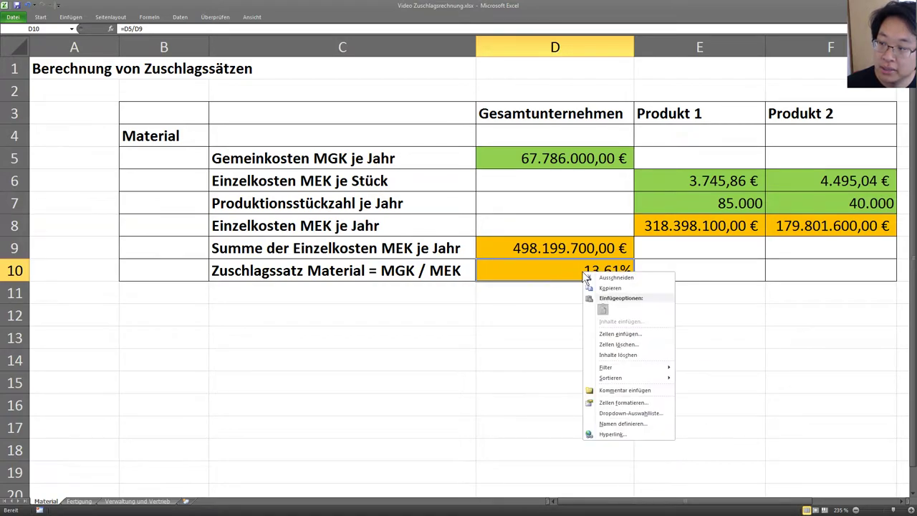
{"action": "left_click", "coordinate": [616, 402]}
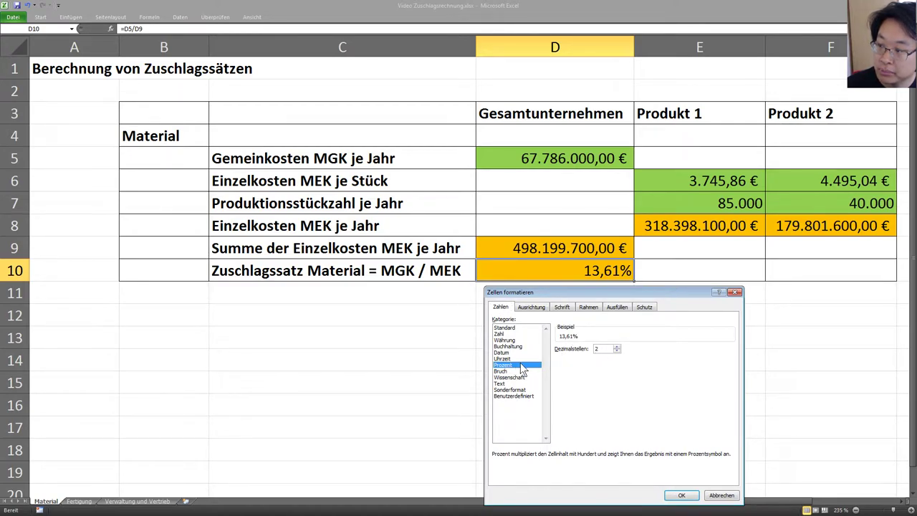
{"action": "left_click", "coordinate": [505, 340]}
{"action": "left_click", "coordinate": [500, 334]}
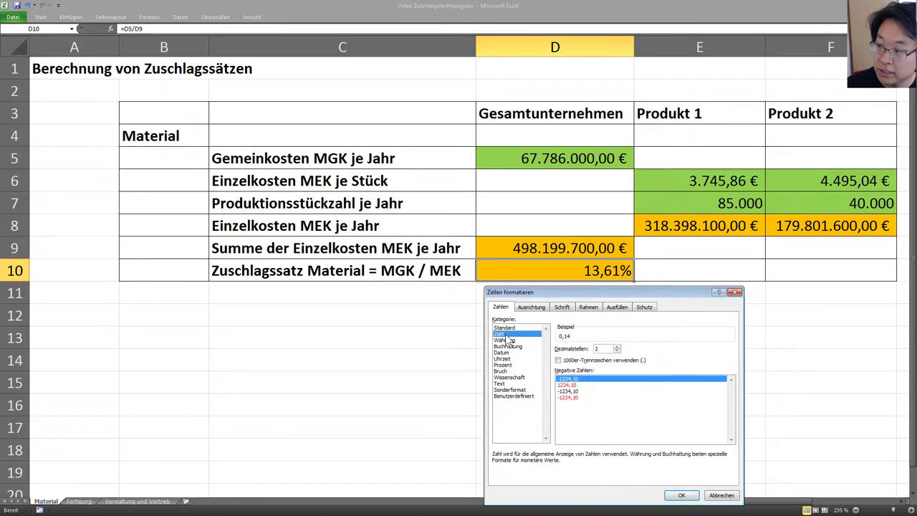
{"action": "left_click", "coordinate": [735, 293]}
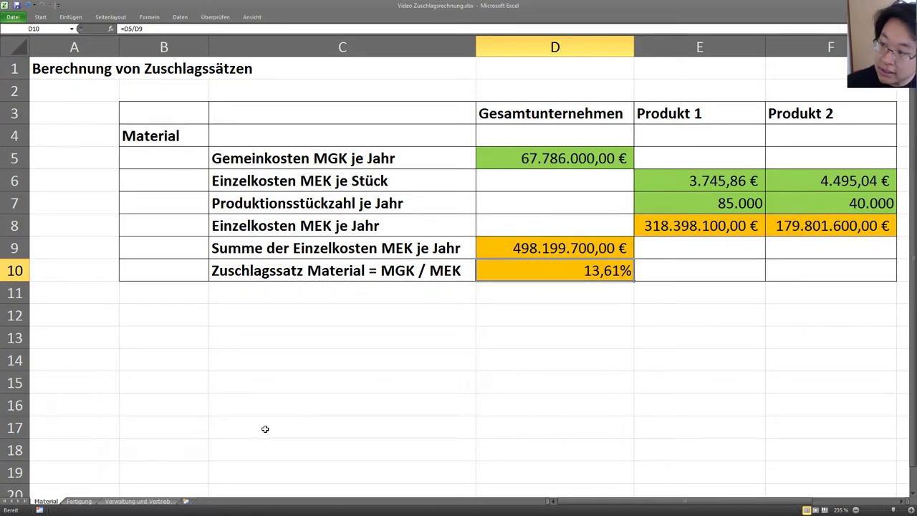
Step: On the Fertigung sheet, link Produkt 1's Produktionsstückzahl in E7 to the Material sheet with the formula =Material!E7
{"action": "left_click", "coordinate": [79, 501]}
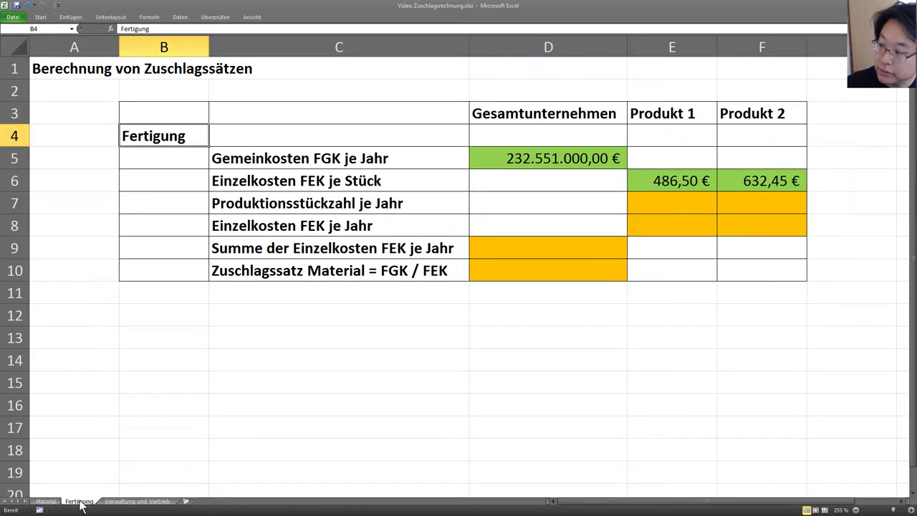
{"action": "left_click", "coordinate": [662, 203]}
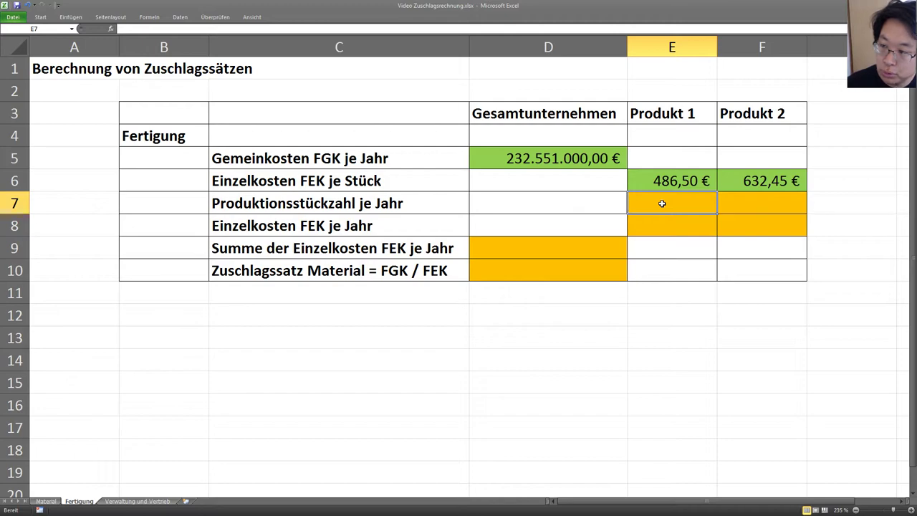
{"action": "type", "text": "="}
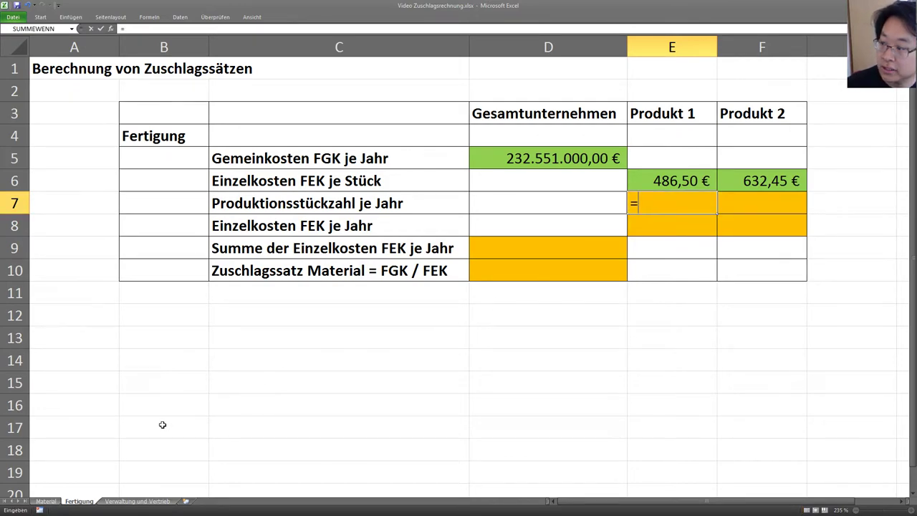
{"action": "left_click", "coordinate": [46, 501]}
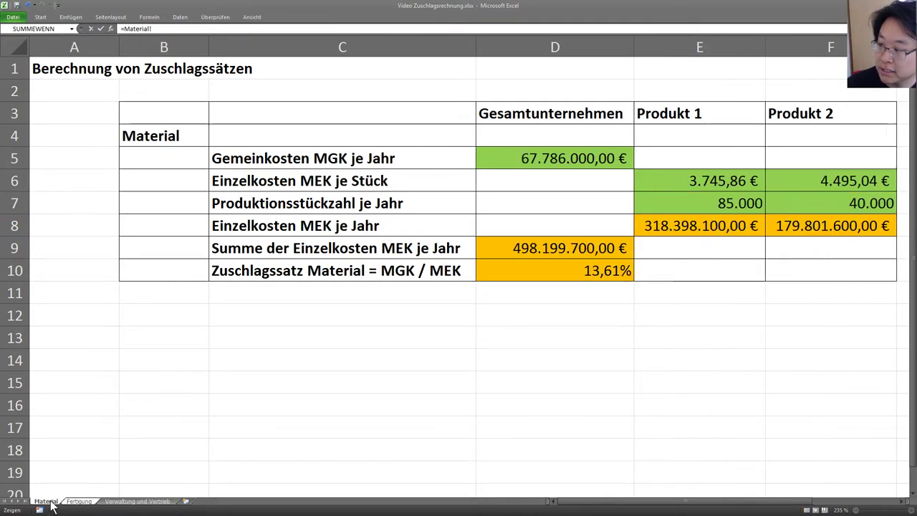
{"action": "left_click", "coordinate": [662, 202]}
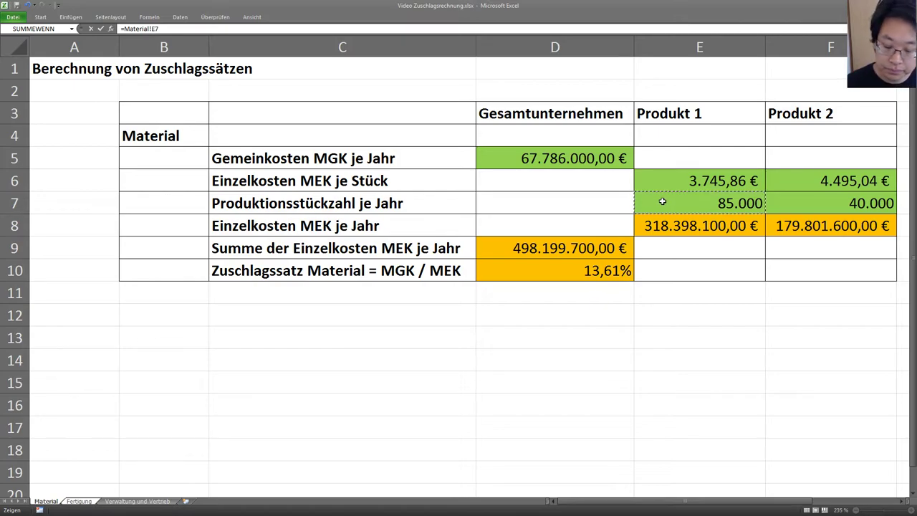
{"action": "key", "text": "Return"}
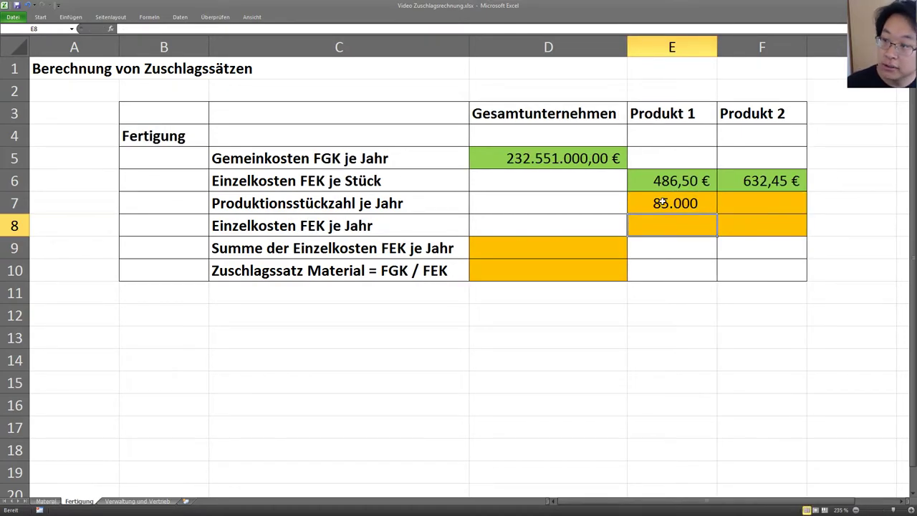
Step: Fill the linked Produktionsstückzahl from E7 across to F7 for Produkt 2 and check the copied formula
{"action": "left_click", "coordinate": [735, 204]}
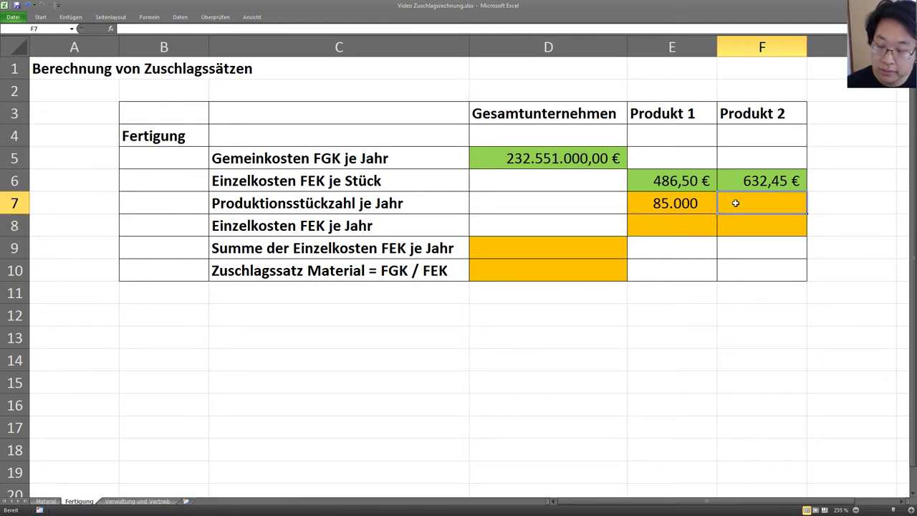
{"action": "left_click", "coordinate": [682, 202]}
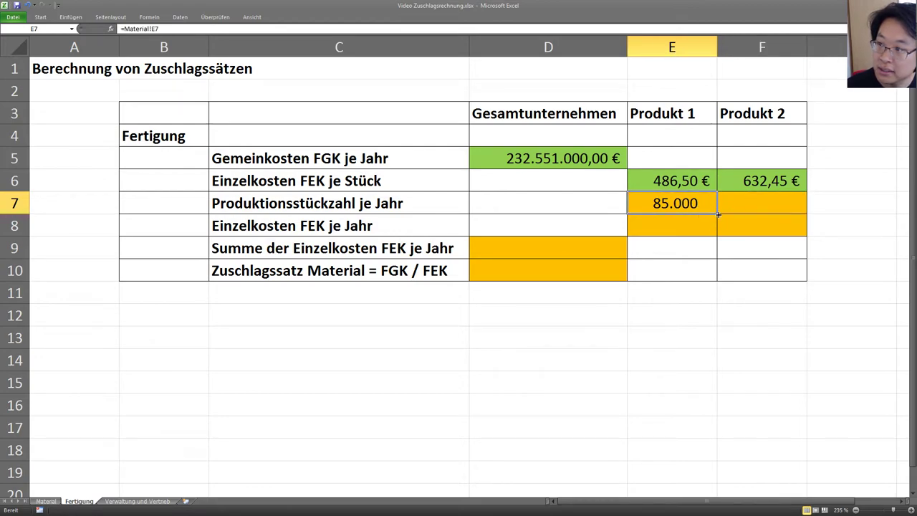
{"action": "left_click_drag", "start_coordinate": [718, 213], "coordinate": [795, 215]}
{"action": "left_click", "coordinate": [749, 209]}
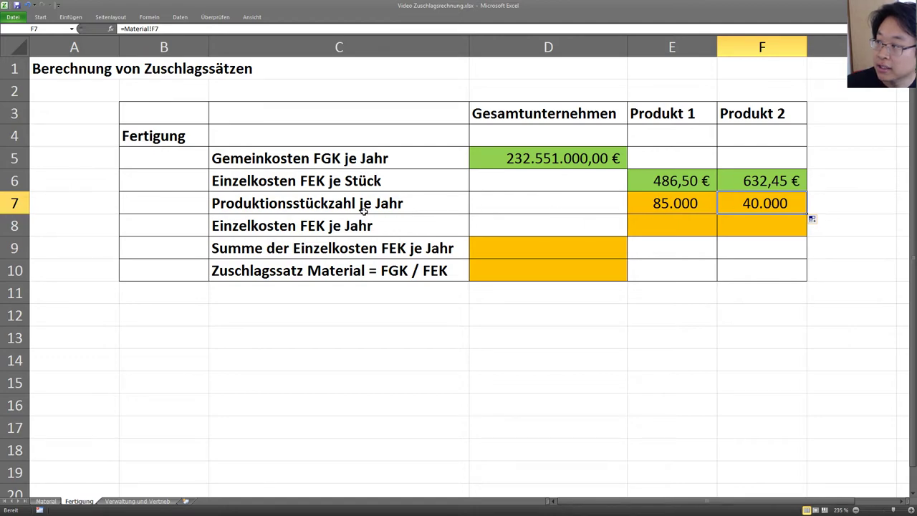
{"action": "left_click", "coordinate": [194, 137]}
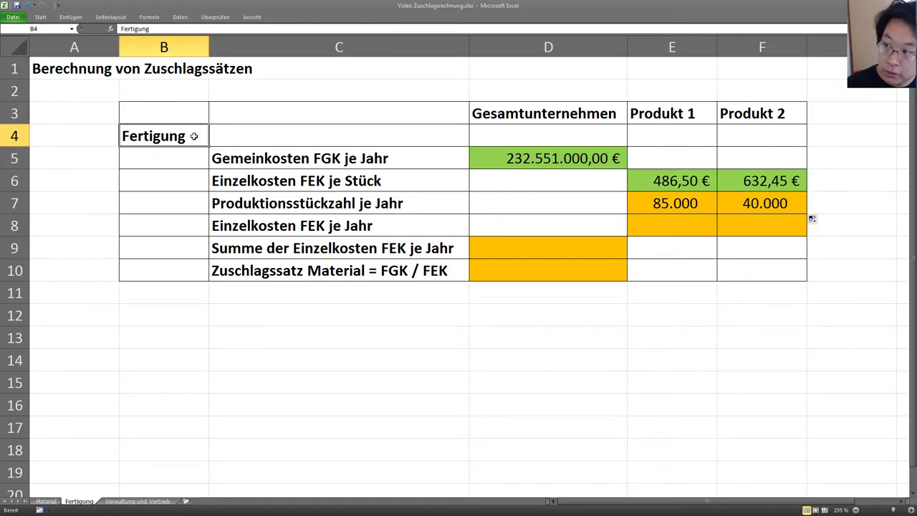
{"action": "left_click", "coordinate": [545, 161]}
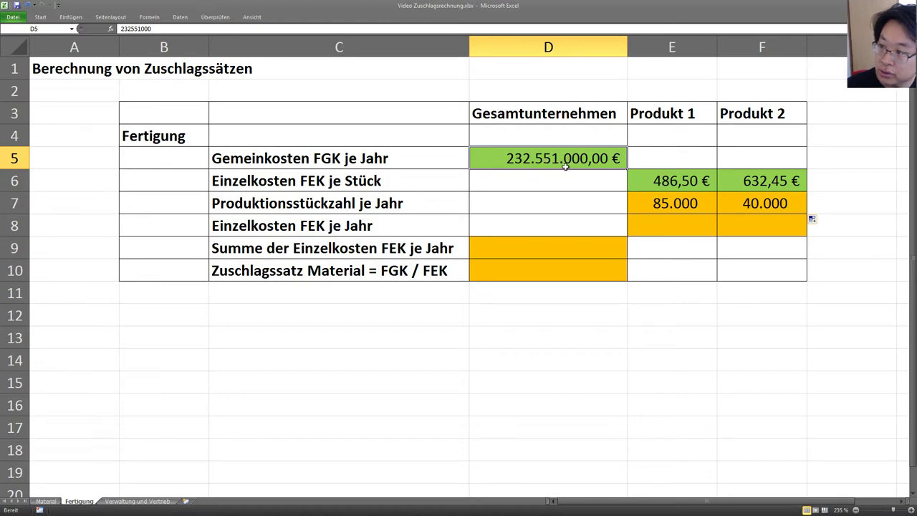
{"action": "left_click", "coordinate": [673, 181]}
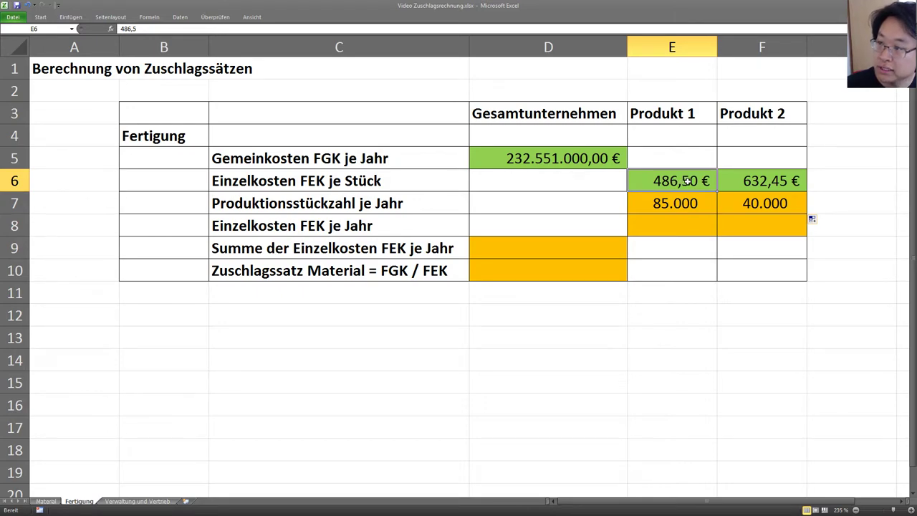
{"action": "left_click", "coordinate": [750, 182]}
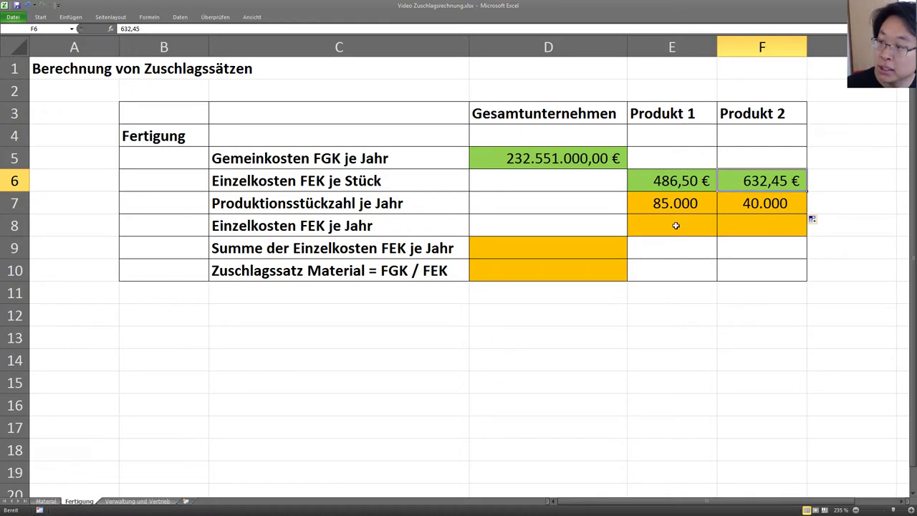
{"action": "left_click", "coordinate": [420, 228]}
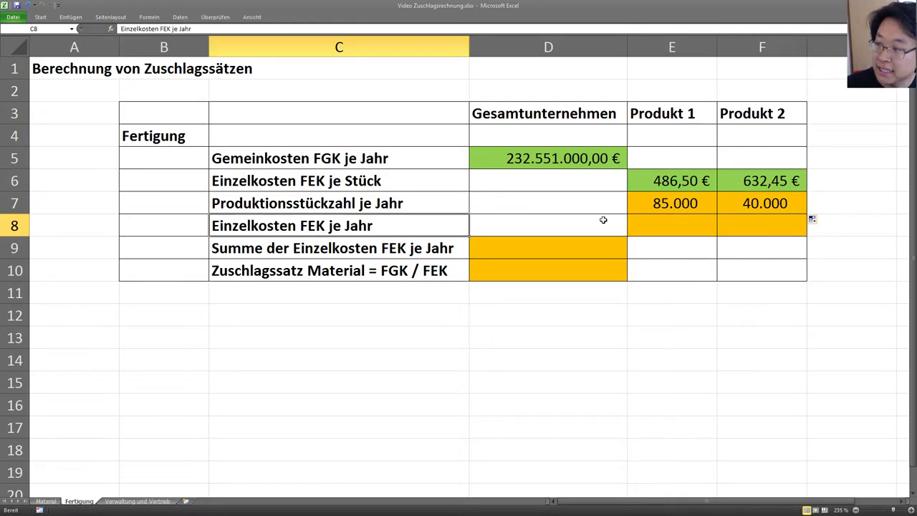
Step: Calculate Produkt 1's yearly Einzelkosten FEK in E8 with the formula =E6*E7
{"action": "left_click", "coordinate": [659, 225]}
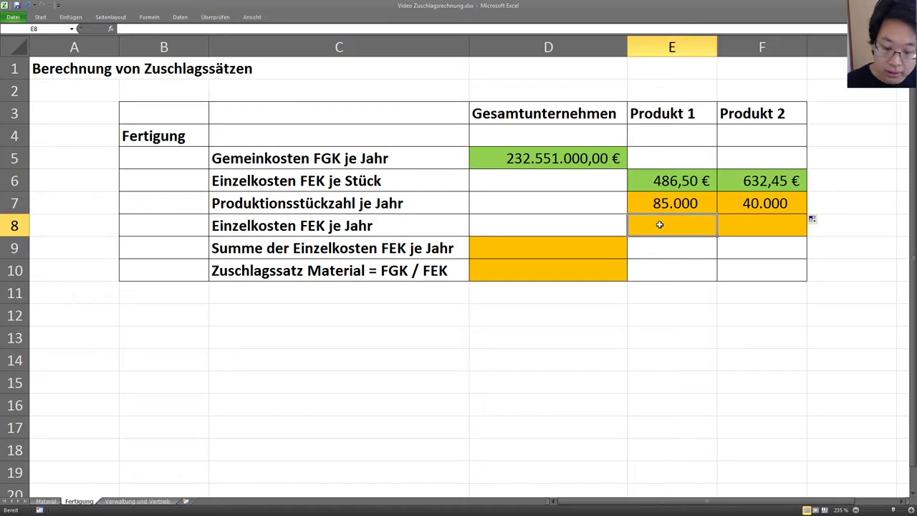
{"action": "type", "text": "="}
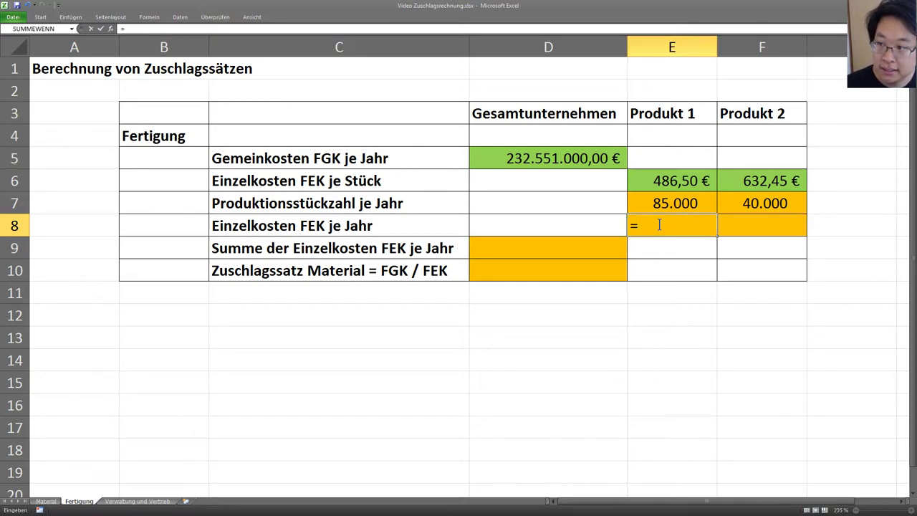
{"action": "left_click", "coordinate": [673, 180]}
{"action": "type", "text": "*"}
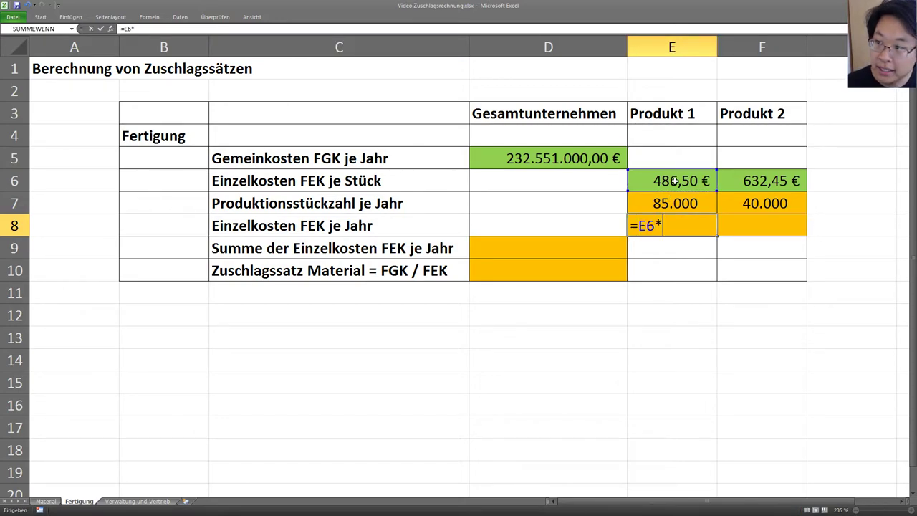
{"action": "left_click", "coordinate": [668, 201]}
{"action": "key", "text": "Return"}
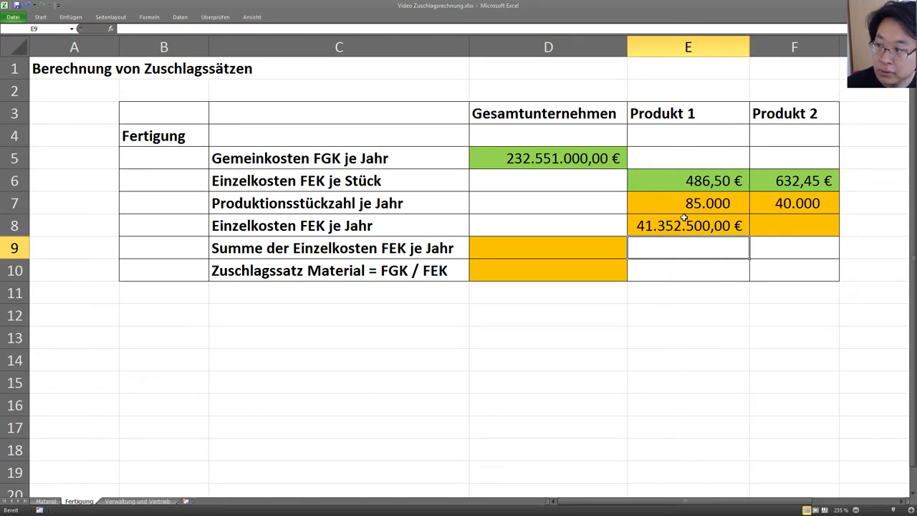
Step: Fill the yearly Einzelkosten FEK formula from E8 across to F8 for Produkt 2 and auto-fit column F's width
{"action": "left_click", "coordinate": [771, 227]}
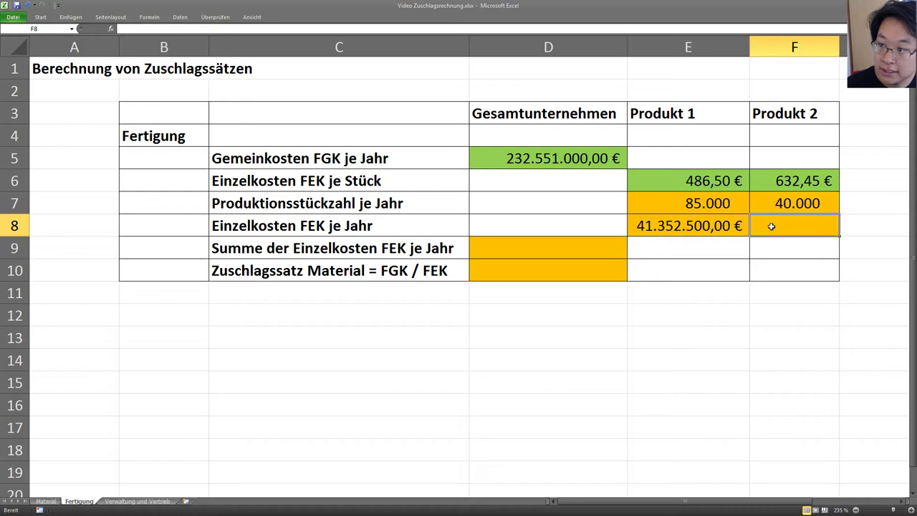
{"action": "left_click", "coordinate": [731, 225]}
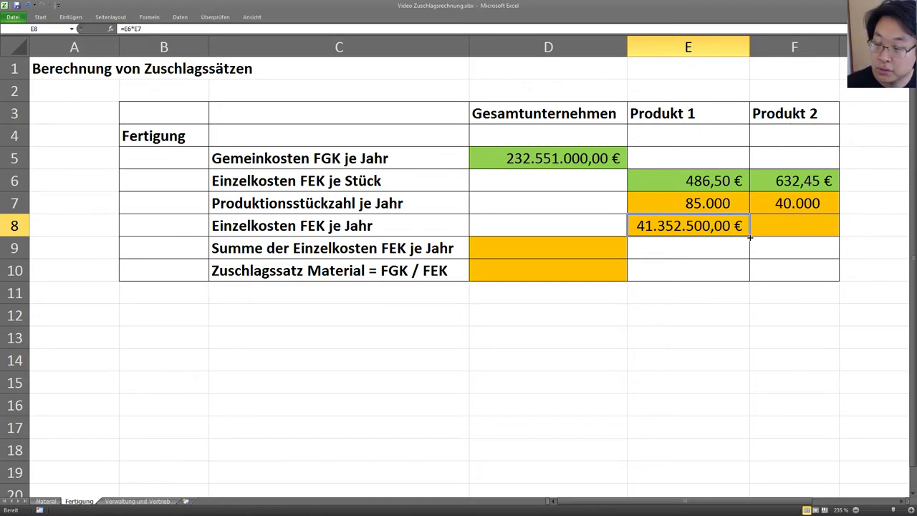
{"action": "left_click_drag", "start_coordinate": [750, 237], "coordinate": [818, 235]}
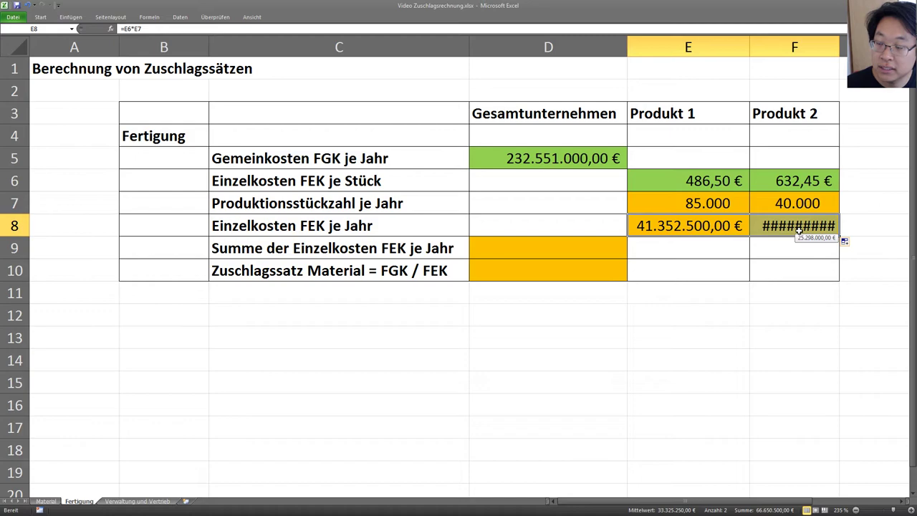
{"action": "left_click", "coordinate": [799, 231]}
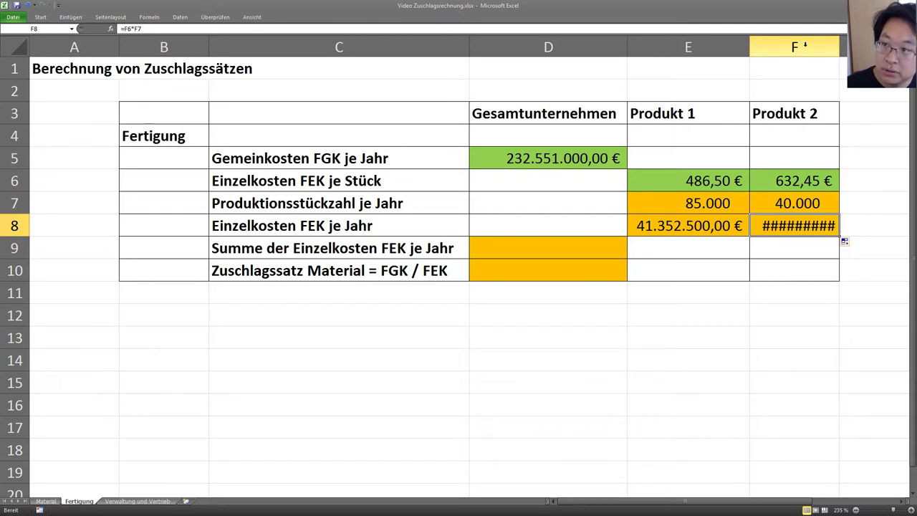
{"action": "left_click", "coordinate": [805, 45]}
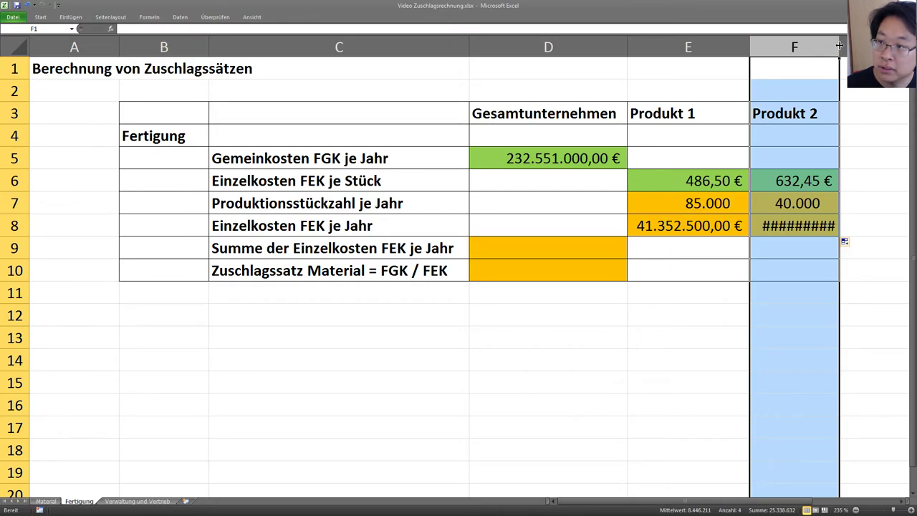
{"action": "double_click", "coordinate": [839, 45]}
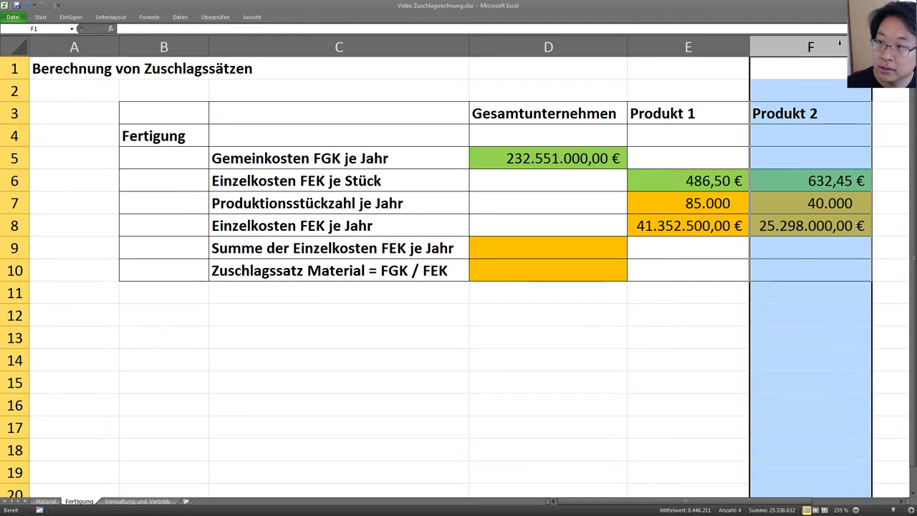
Step: Sum both products' yearly Einzelkosten FEK in D9 of the Fertigung sheet with the formula =E8+F8
{"action": "left_click", "coordinate": [817, 227]}
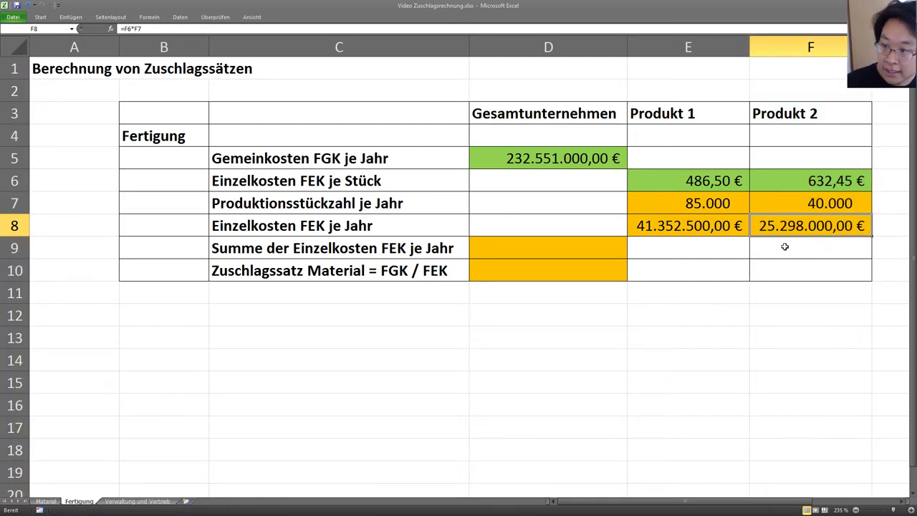
{"action": "left_click", "coordinate": [593, 247]}
{"action": "type", "text": "="}
{"action": "left_click", "coordinate": [657, 226]}
{"action": "type", "text": "+"}
{"action": "left_click", "coordinate": [799, 225]}
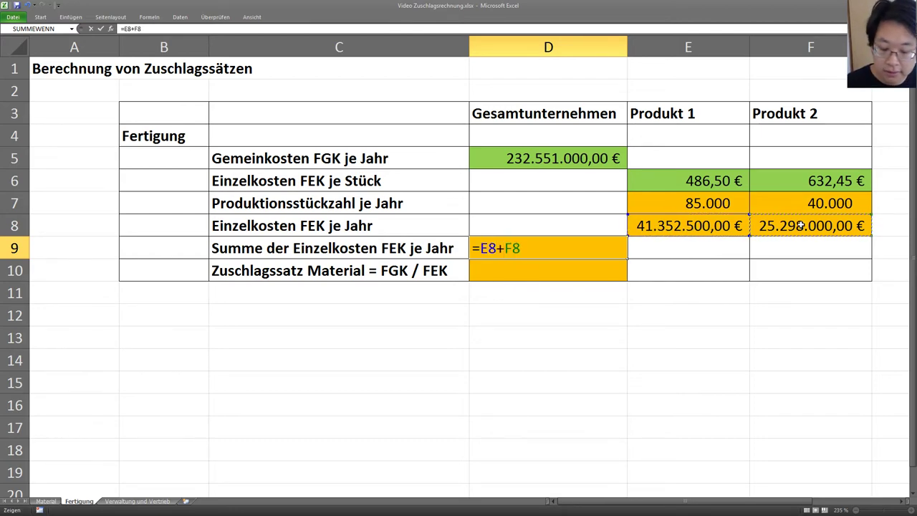
{"action": "key", "text": "Return"}
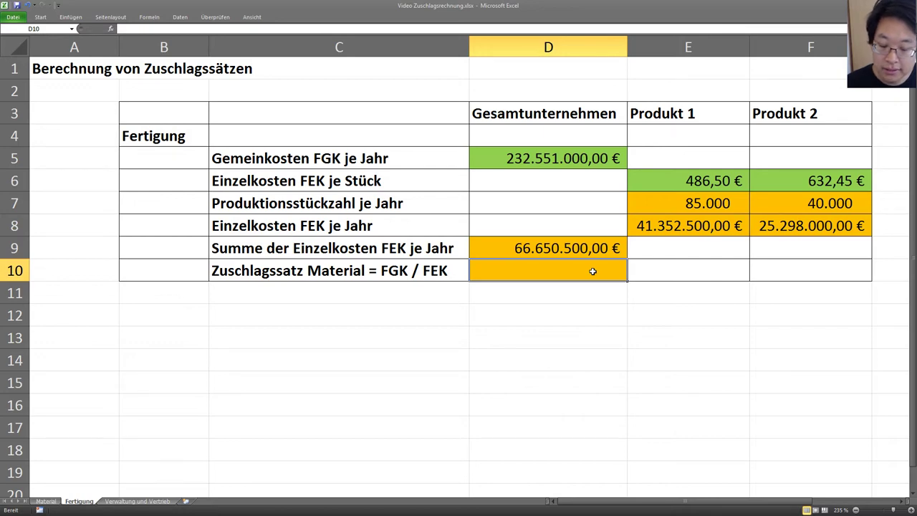
Step: Calculate the Fertigung Zuschlagssatz (FGK / FEK) in D10 with the formula =D5/D9
{"action": "type", "text": "="}
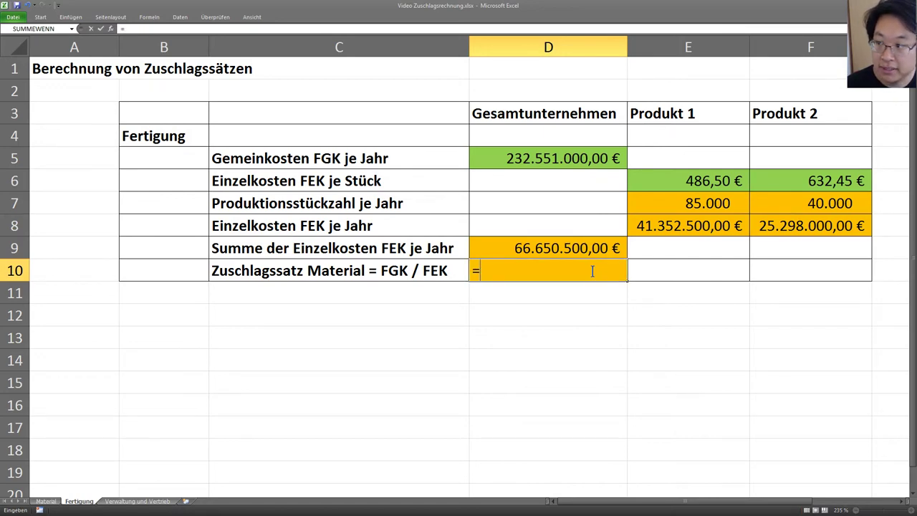
{"action": "left_click", "coordinate": [590, 160]}
{"action": "type", "text": "/"}
{"action": "left_click", "coordinate": [591, 248]}
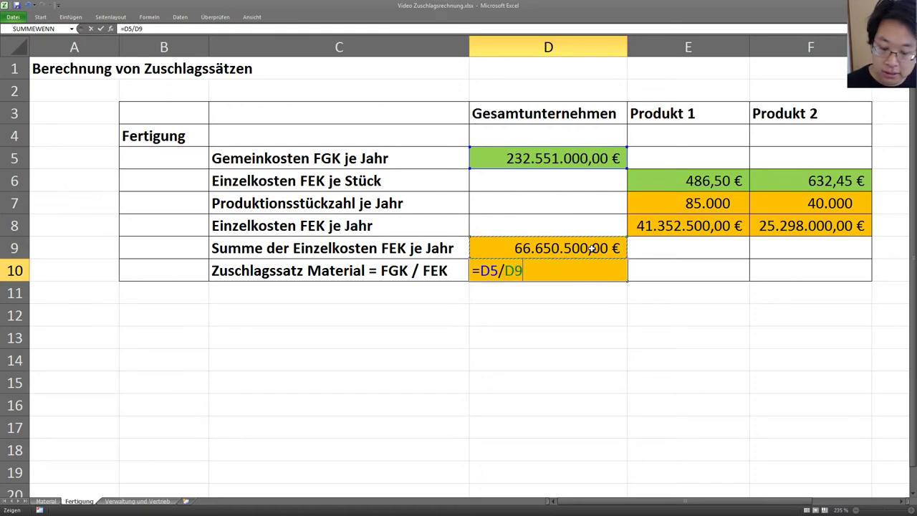
{"action": "key", "text": "Return"}
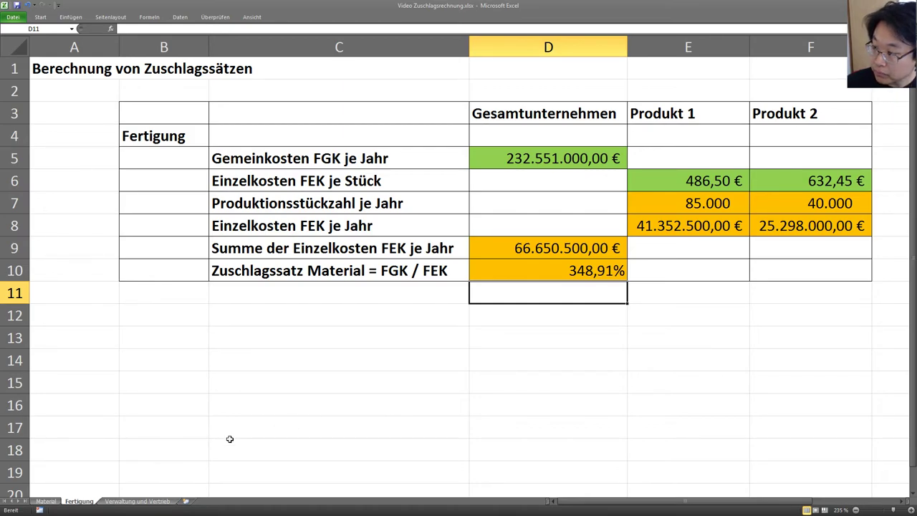
Step: On the Verwaltung und Vertrieb sheet, begin the Herstellkosten HK formula in D7 with the yearly MGK and summed MEK, =Material!D5+Material!D9
{"action": "left_click", "coordinate": [144, 501]}
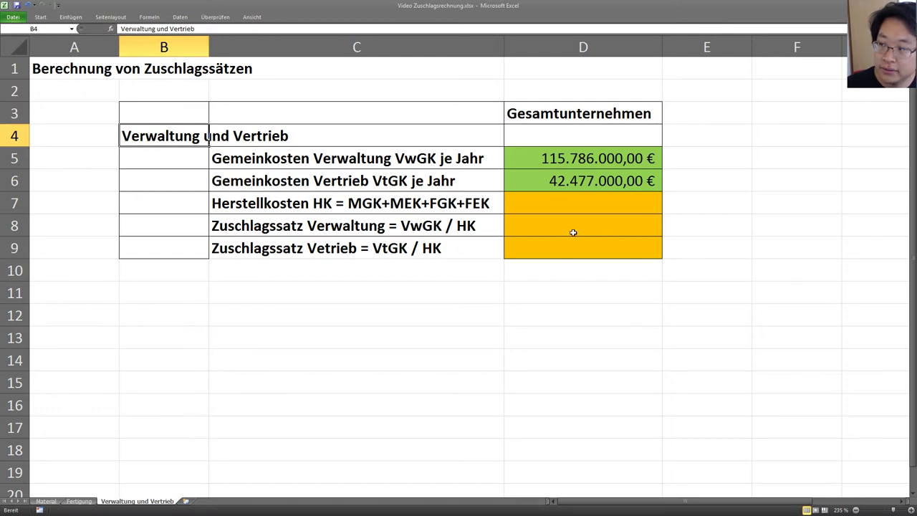
{"action": "left_click", "coordinate": [583, 203]}
{"action": "left_click", "coordinate": [579, 159]}
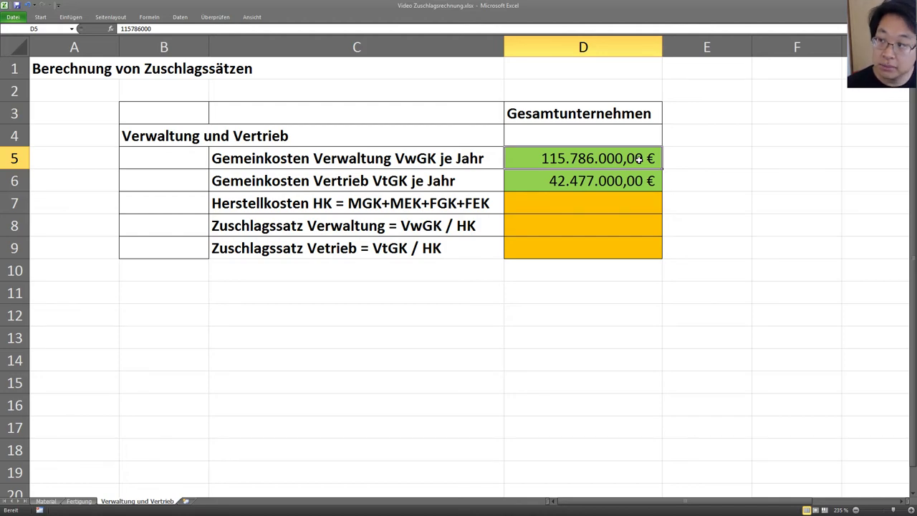
{"action": "left_click", "coordinate": [591, 183]}
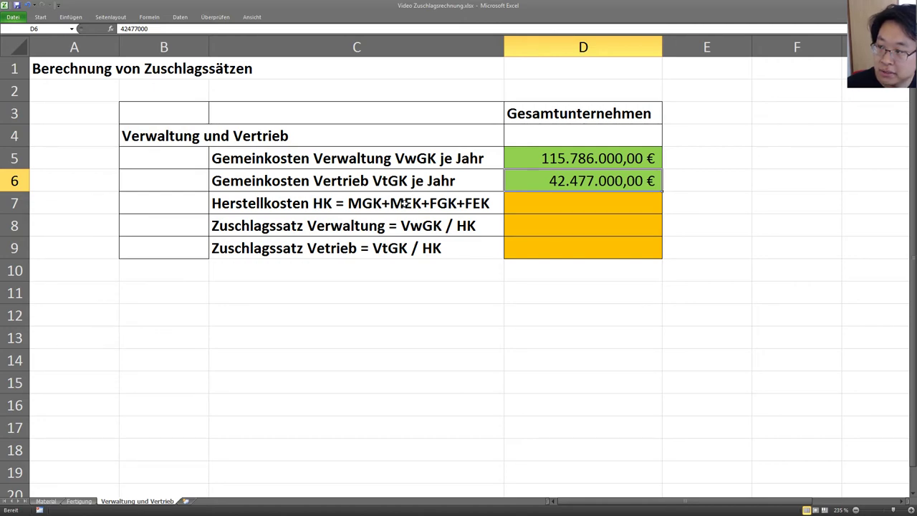
{"action": "left_click", "coordinate": [528, 201]}
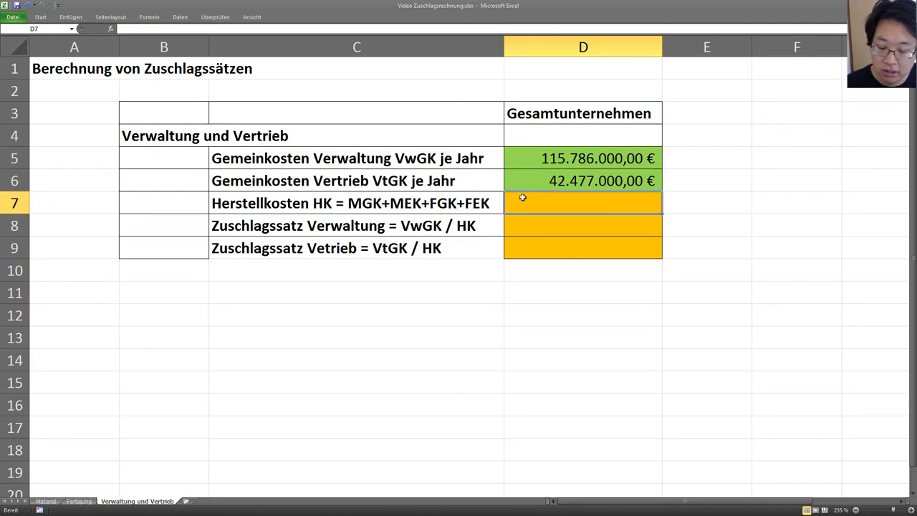
{"action": "type", "text": "="}
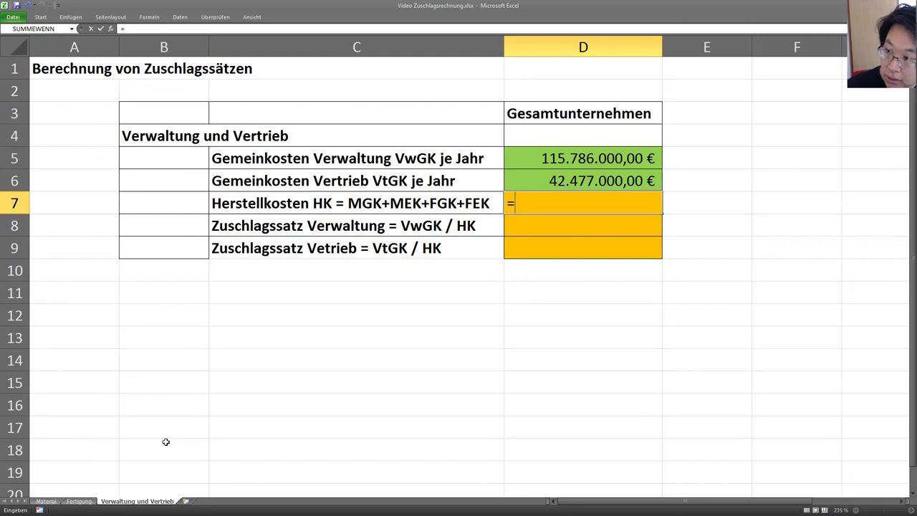
{"action": "left_click", "coordinate": [46, 501]}
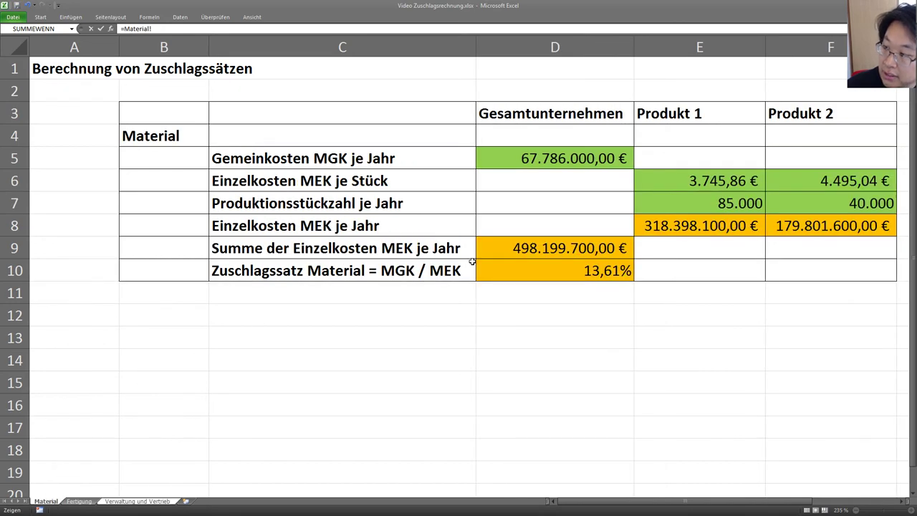
{"action": "left_click", "coordinate": [531, 158]}
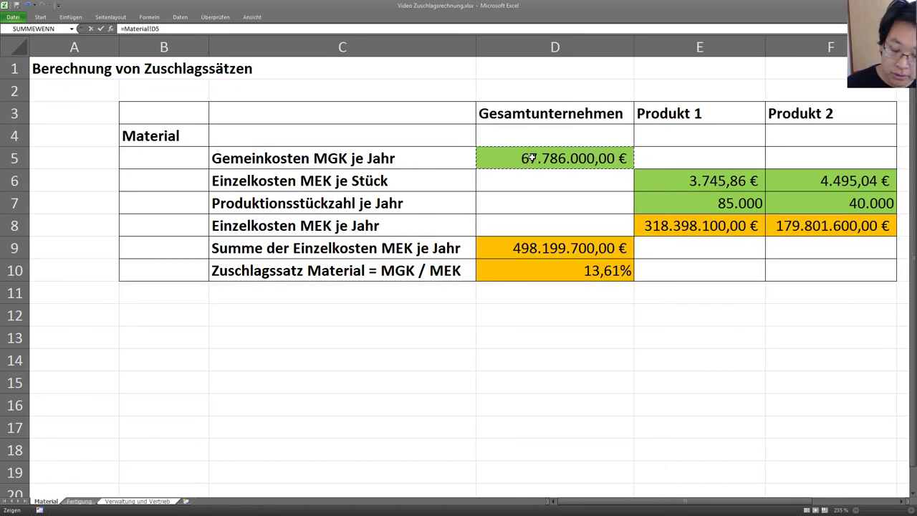
{"action": "type", "text": "+"}
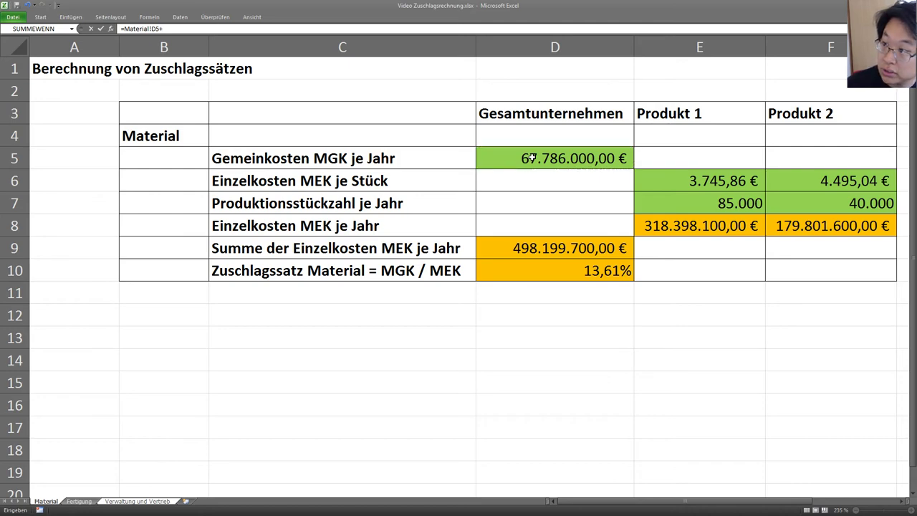
{"action": "left_click", "coordinate": [523, 248]}
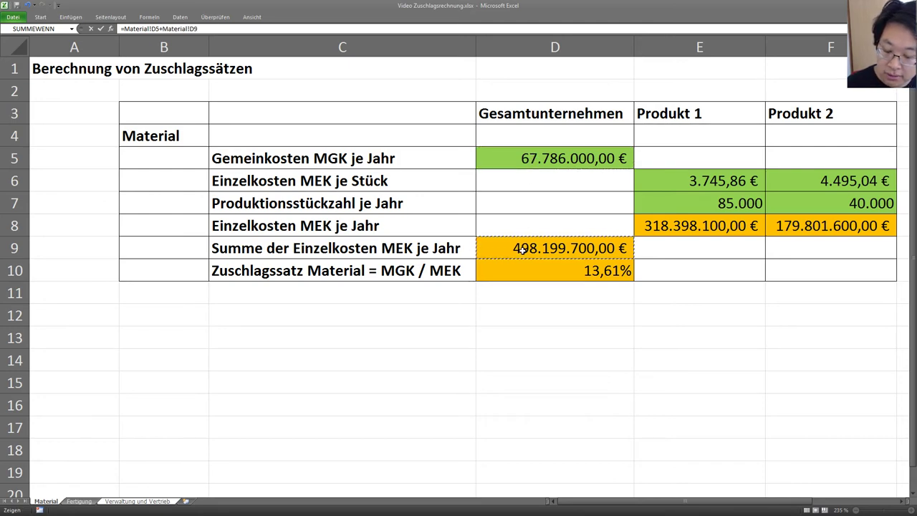
Step: Complete the Herstellkosten formula by adding the yearly FGK and summed FEK, +Fertigung!D5+Fertigung!D9
{"action": "type", "text": "+"}
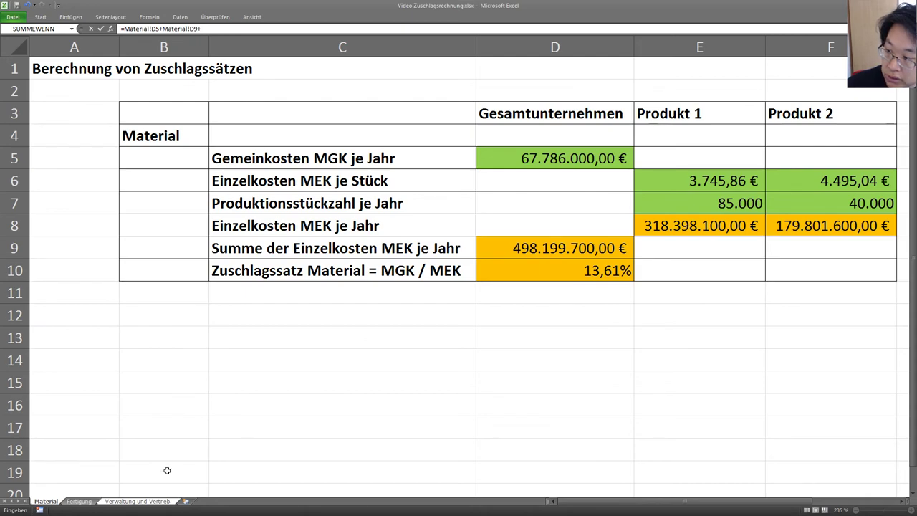
{"action": "left_click", "coordinate": [92, 500]}
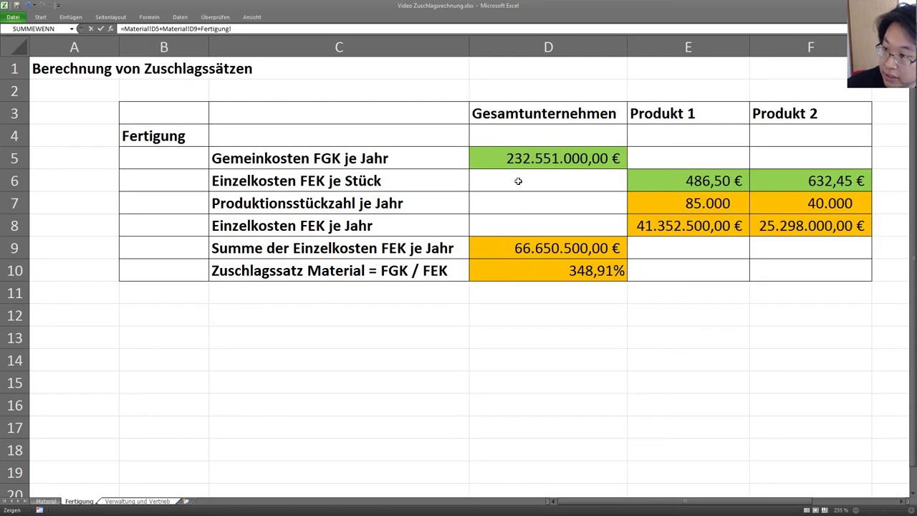
{"action": "left_click", "coordinate": [521, 158]}
{"action": "type", "text": "+"}
{"action": "left_click", "coordinate": [566, 247]}
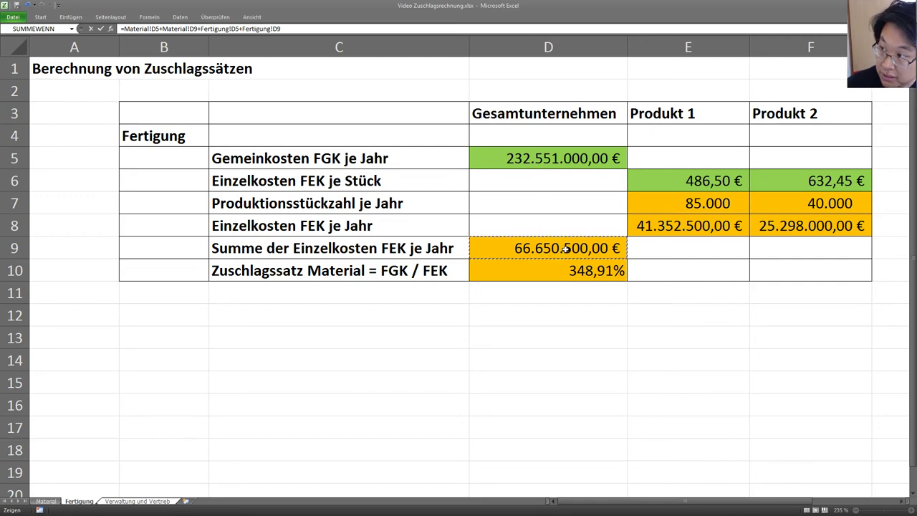
{"action": "key", "text": "Return"}
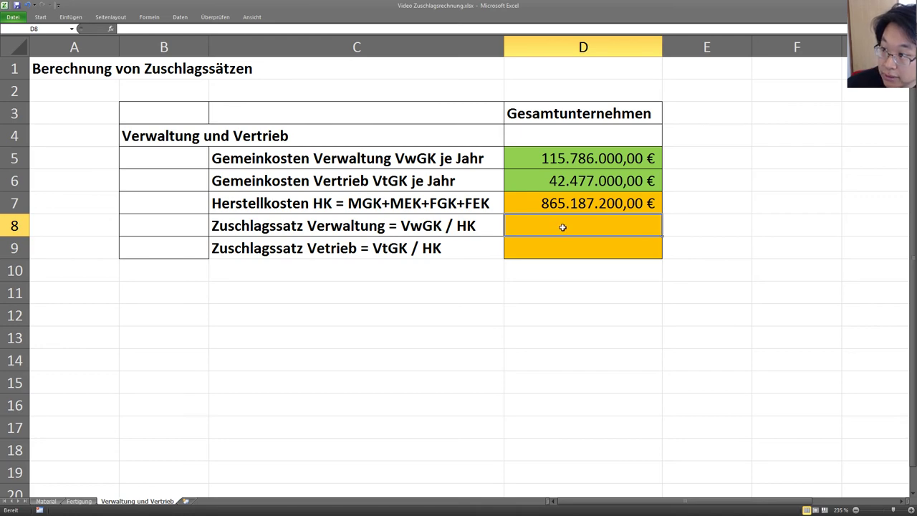
Step: Calculate the Zuschlagssatz Verwaltung (VwGK / HK) in D8 with the formula =D5/D7
{"action": "type", "text": "="}
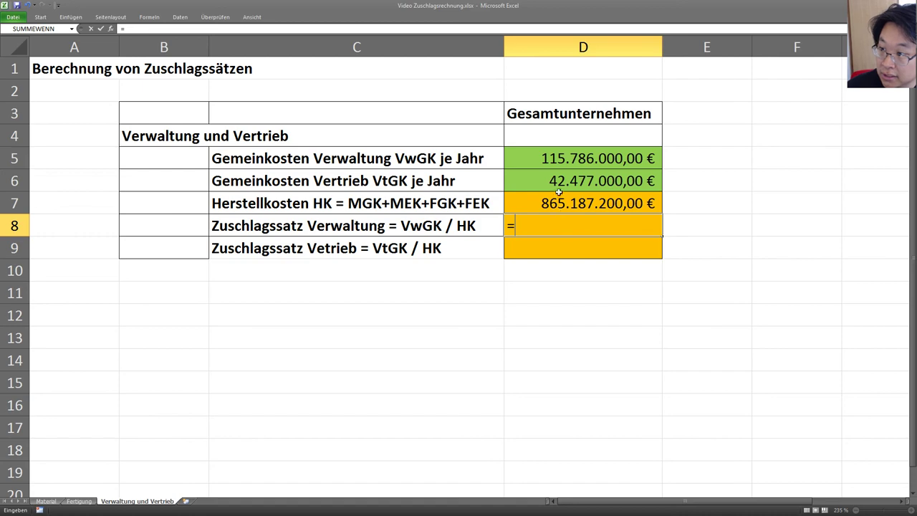
{"action": "left_click", "coordinate": [563, 159]}
{"action": "type", "text": "/"}
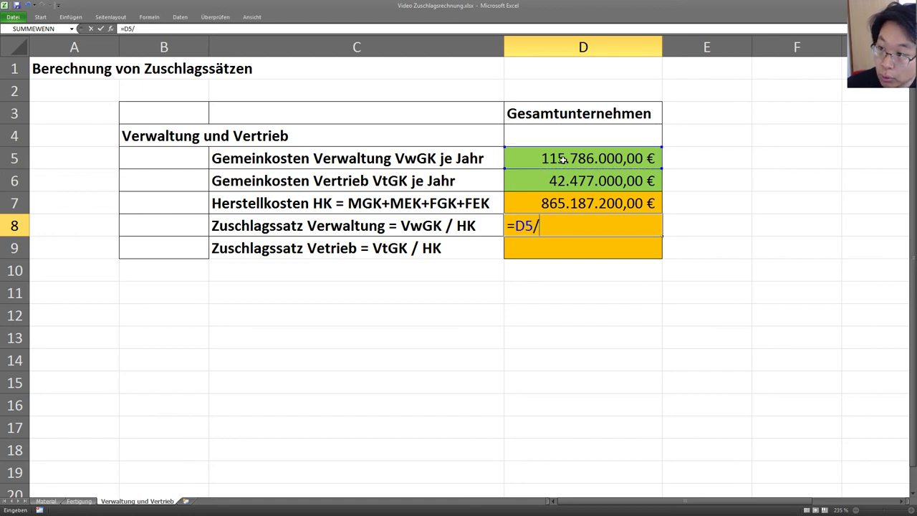
{"action": "left_click", "coordinate": [554, 203]}
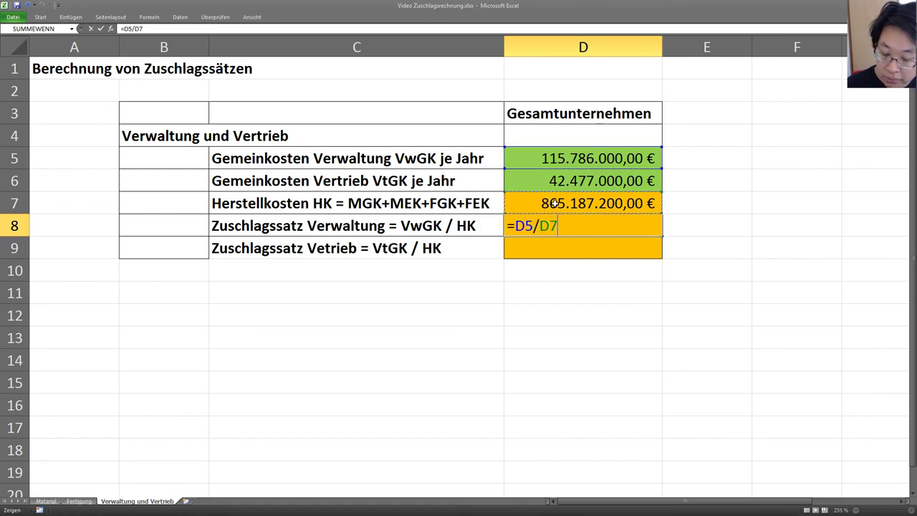
{"action": "key", "text": "Return"}
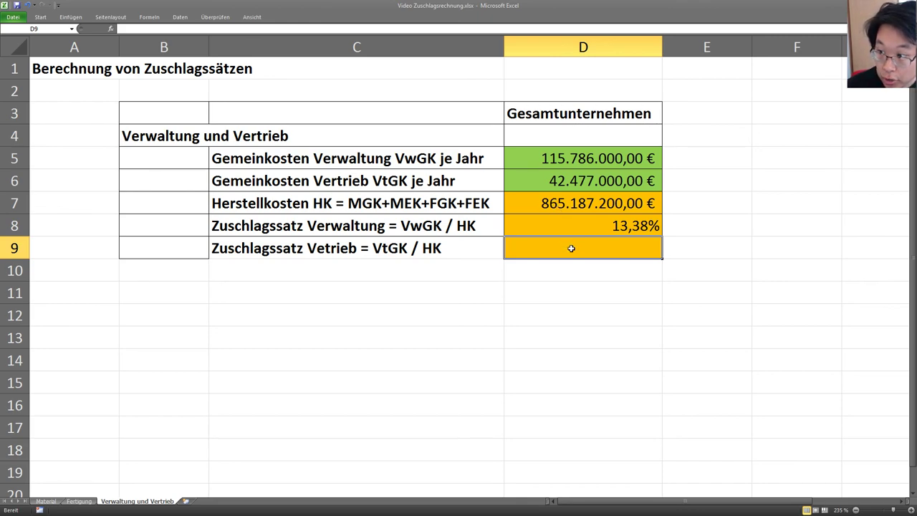
Step: Calculate the Vertrieb Zuschlagssatz (VtGK / HK) in D9 with the formula =D6/D7
{"action": "type", "text": "="}
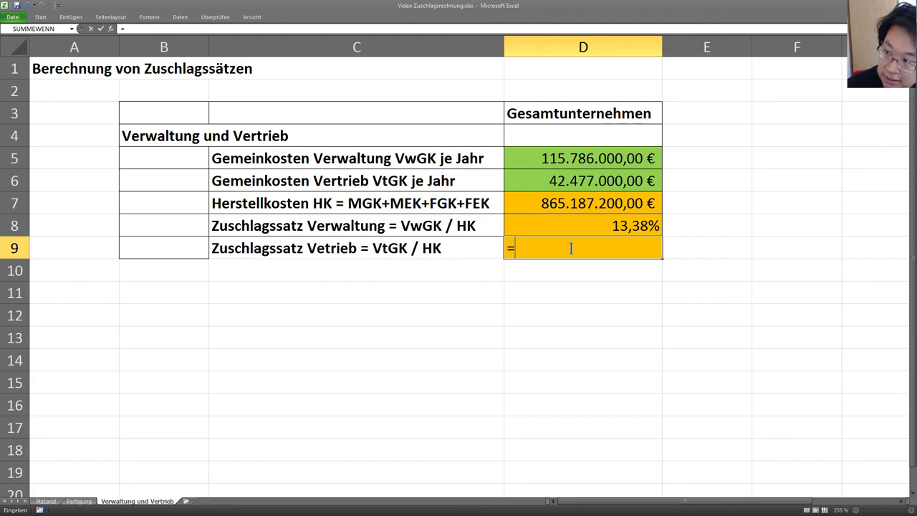
{"action": "left_click", "coordinate": [580, 182]}
{"action": "type", "text": "/"}
{"action": "left_click", "coordinate": [584, 203]}
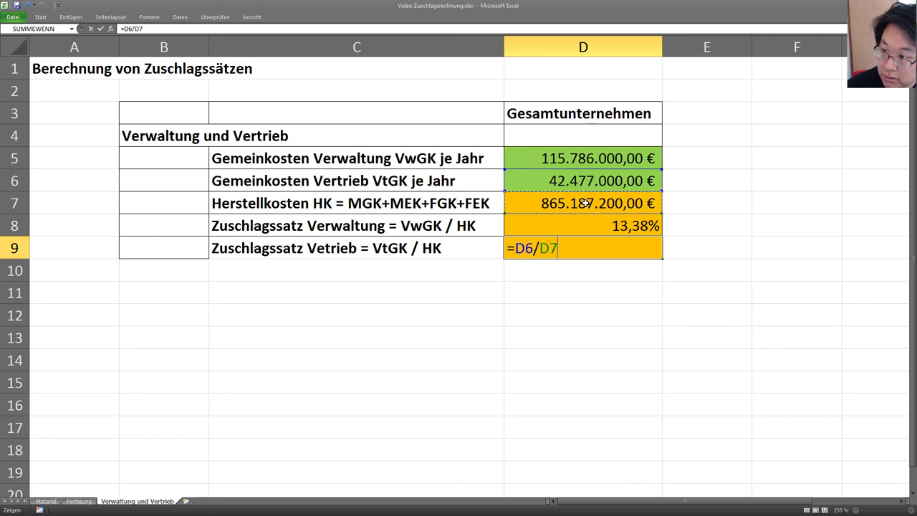
{"action": "key", "text": "Return"}
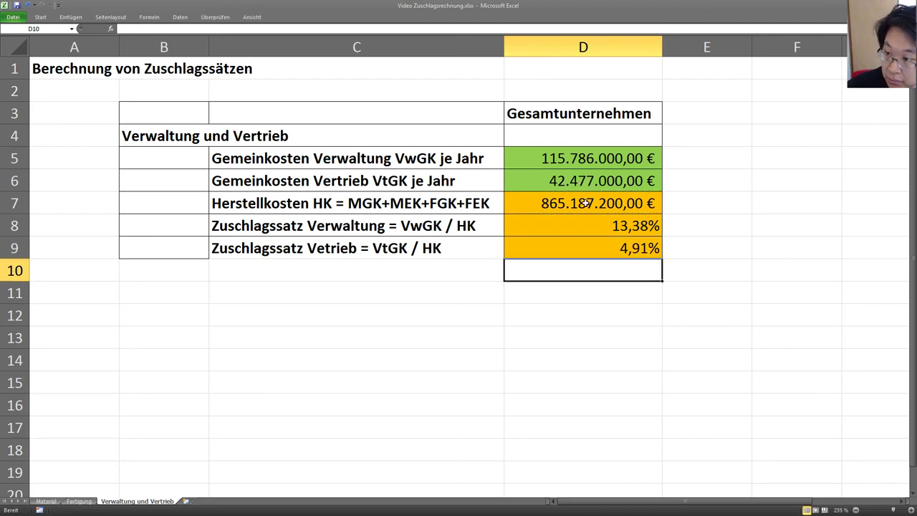